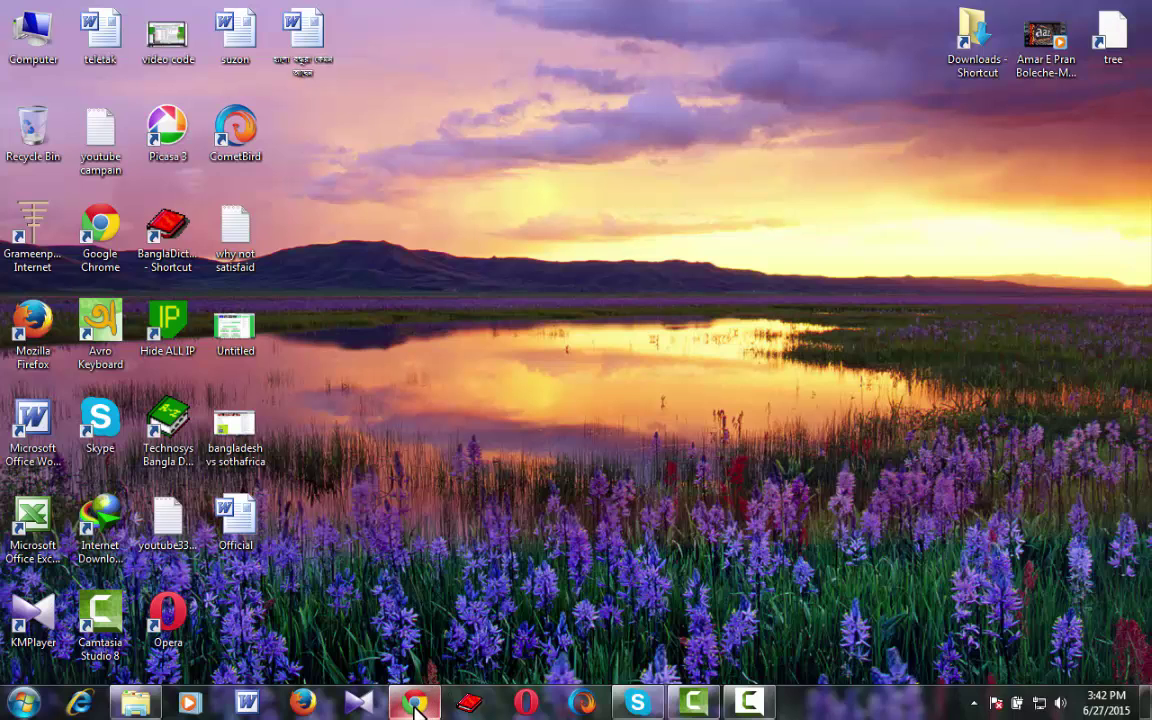
mouse_move(419, 708)
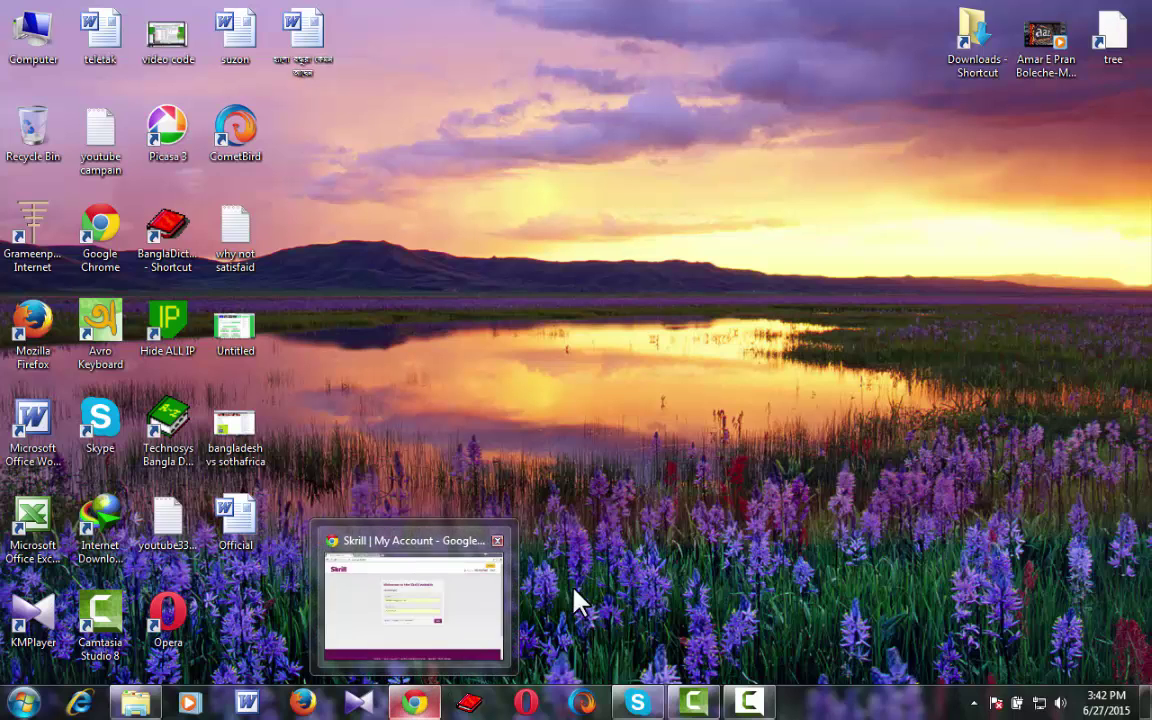
left_click(437, 701)
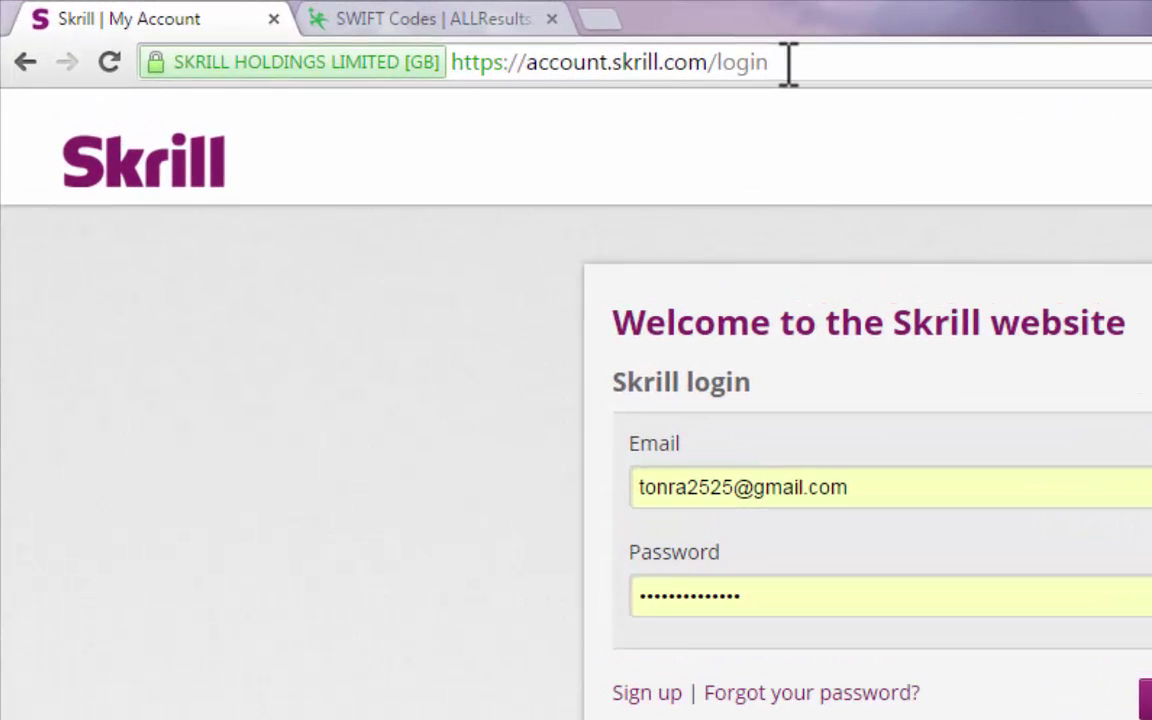
left_click_drag(489, 39, 208, 40)
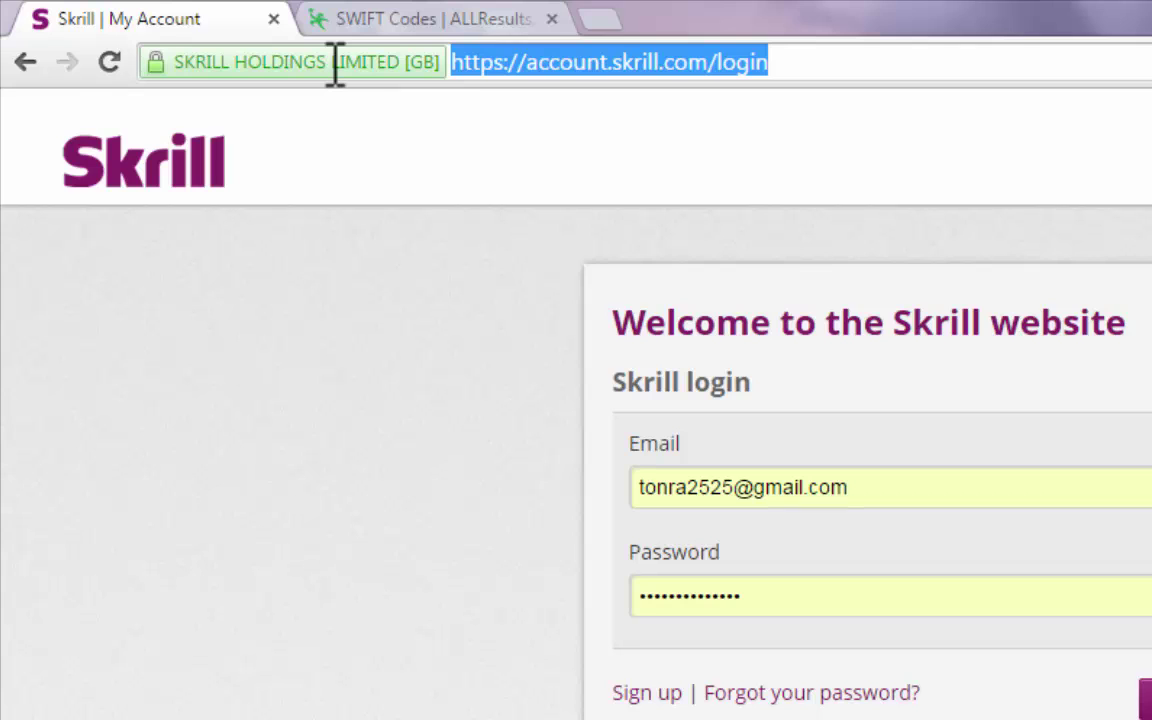
type("www.")
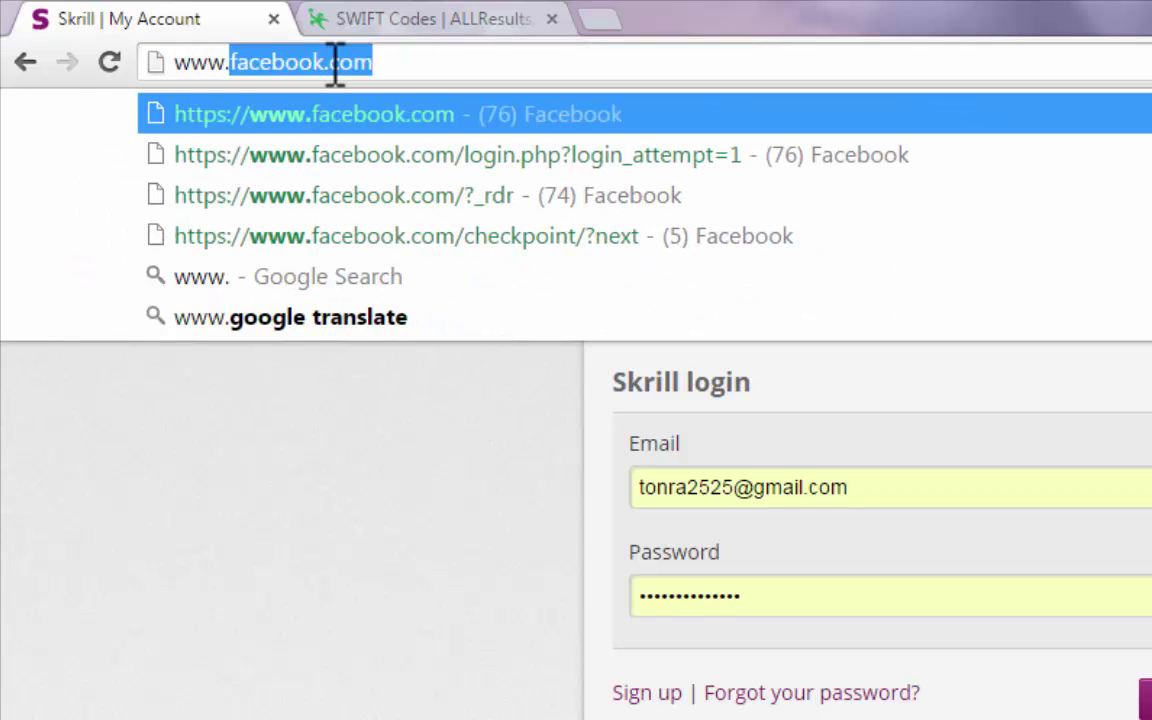
type("sk")
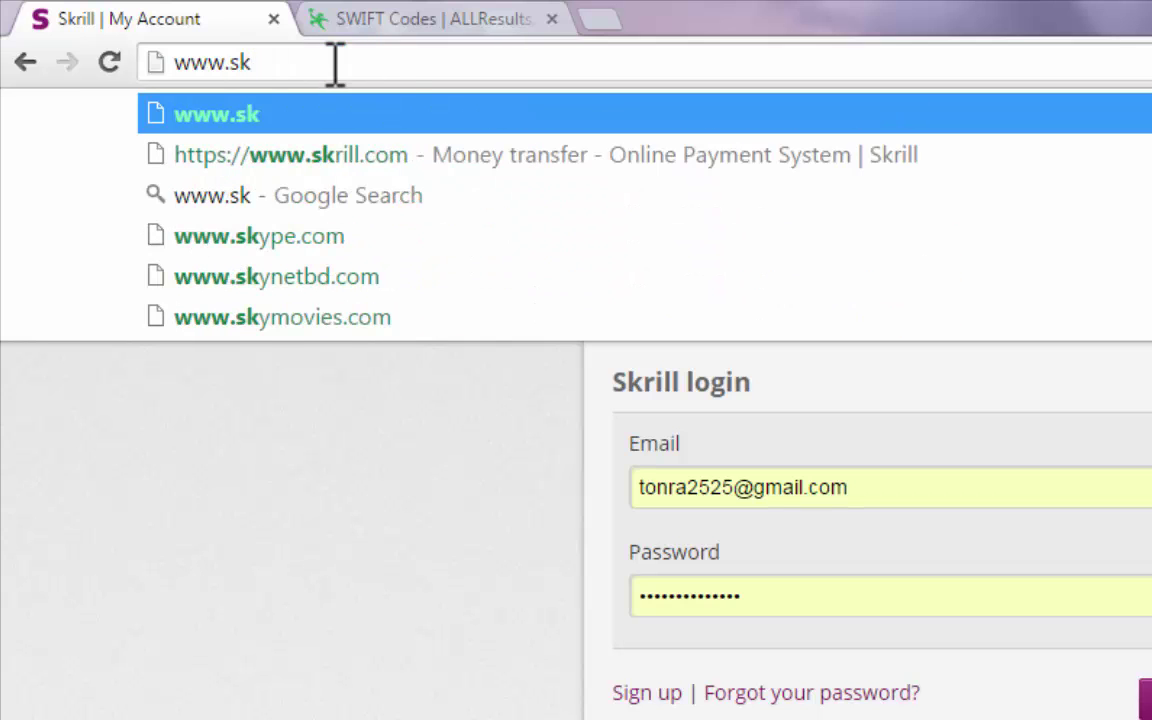
type("rill.com")
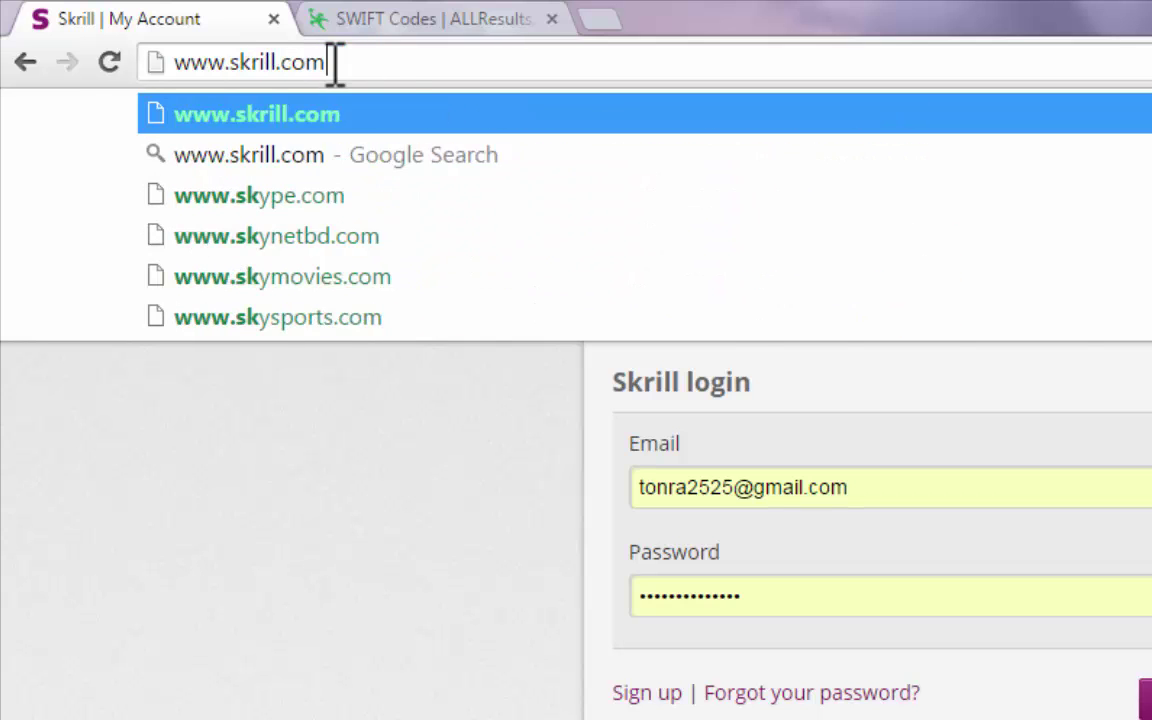
key("Return")
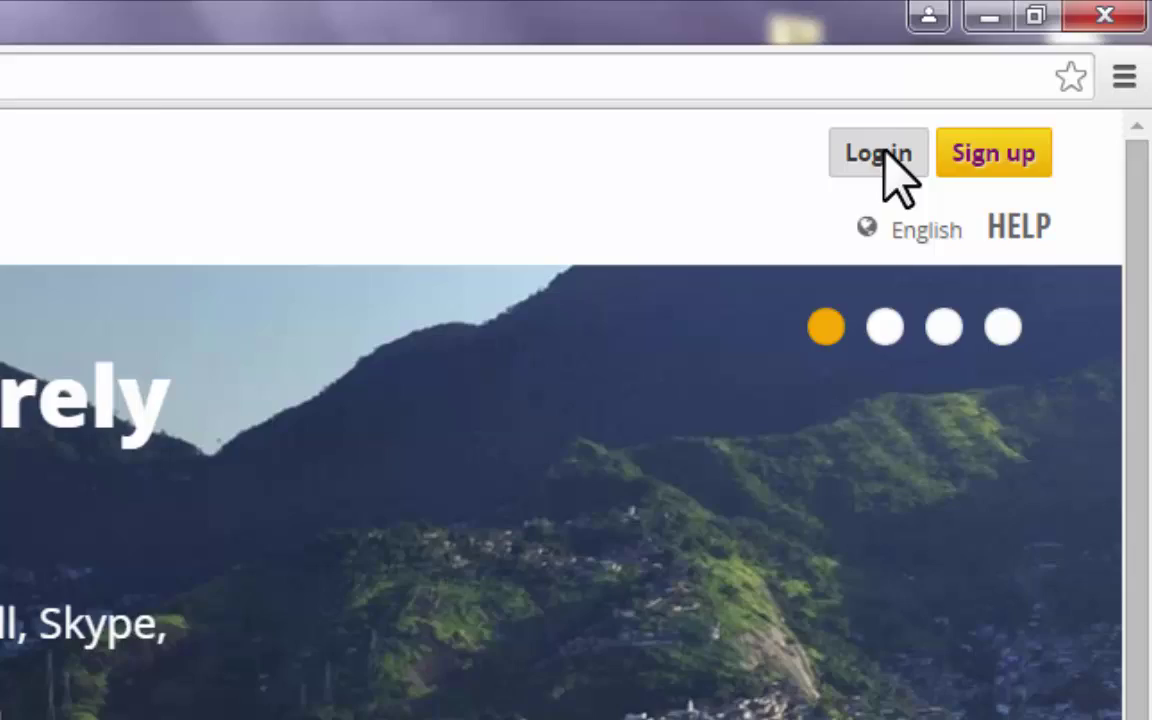
Log in to Skrill using the saved e-mail address and password.
left_click(880, 154)
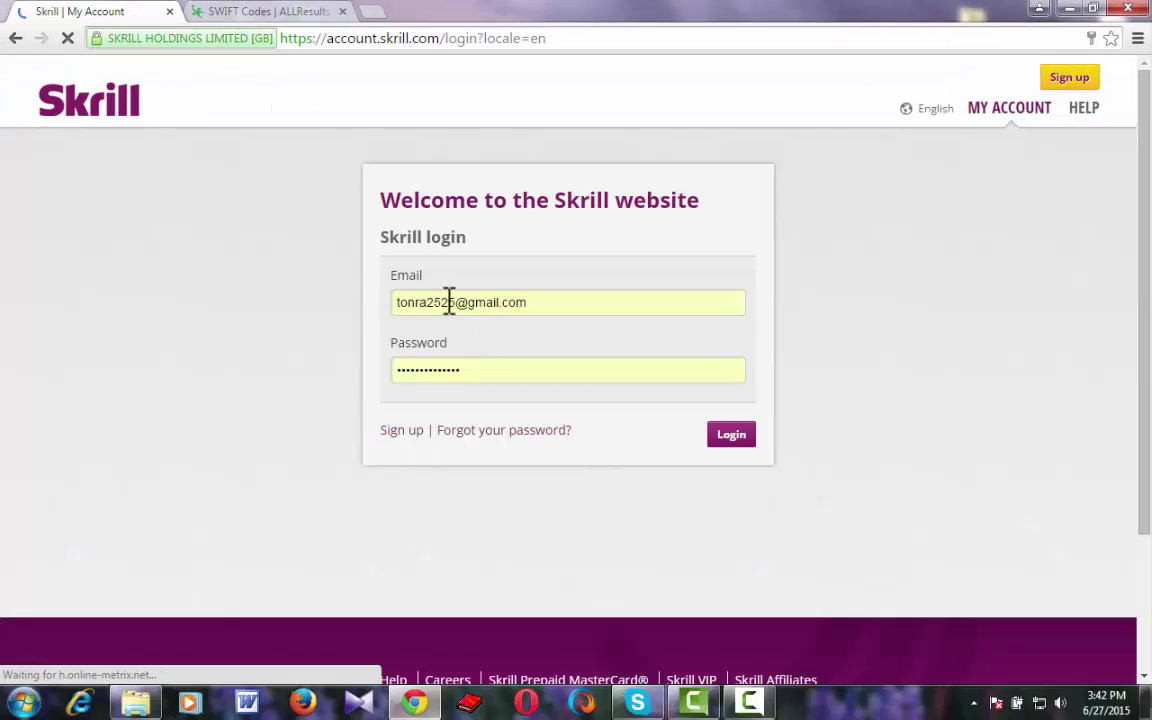
left_click_drag(391, 303, 456, 303)
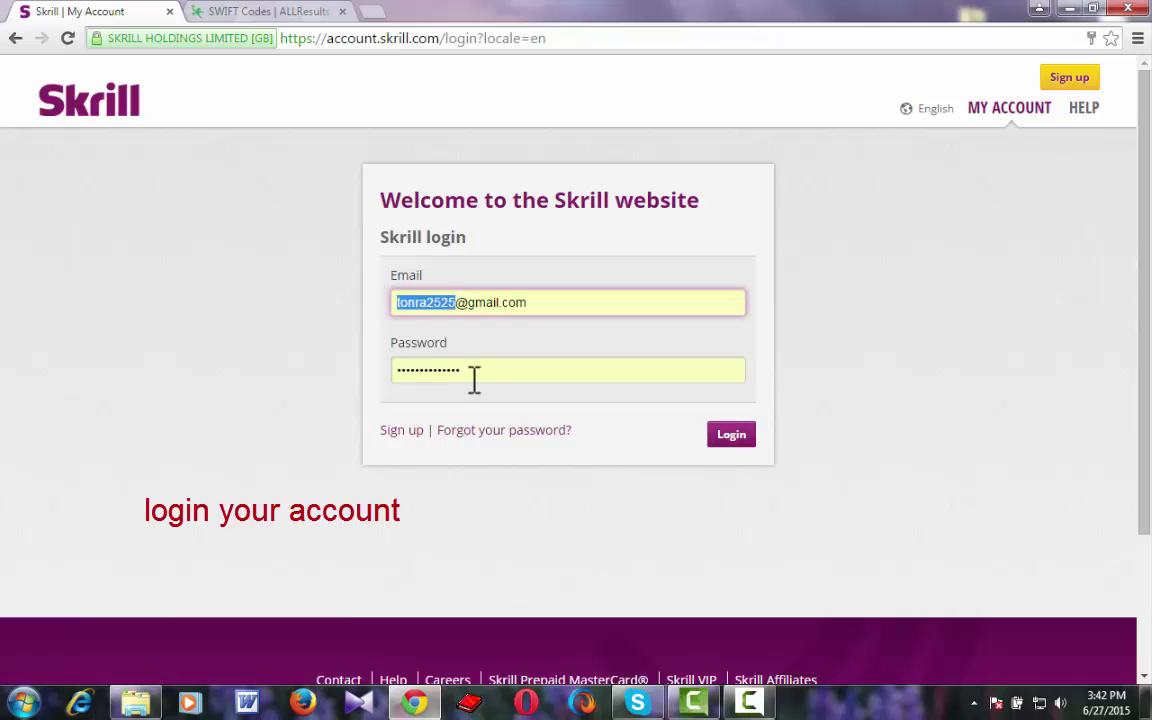
double_click(415, 370)
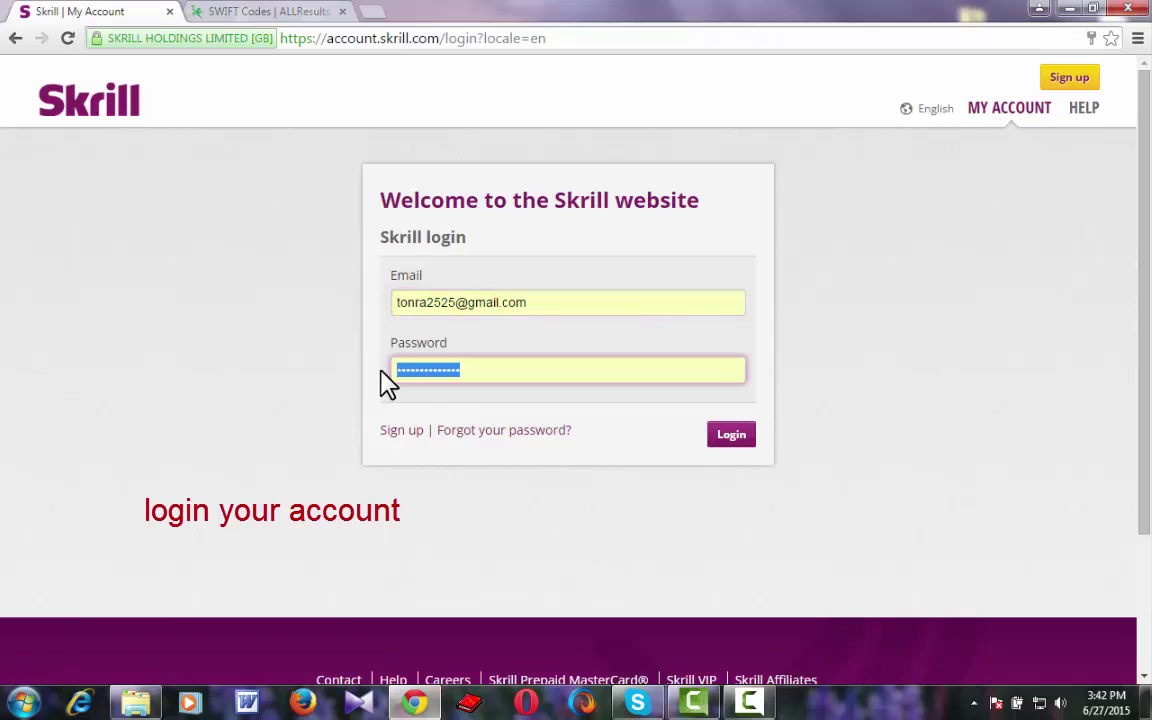
left_click(731, 436)
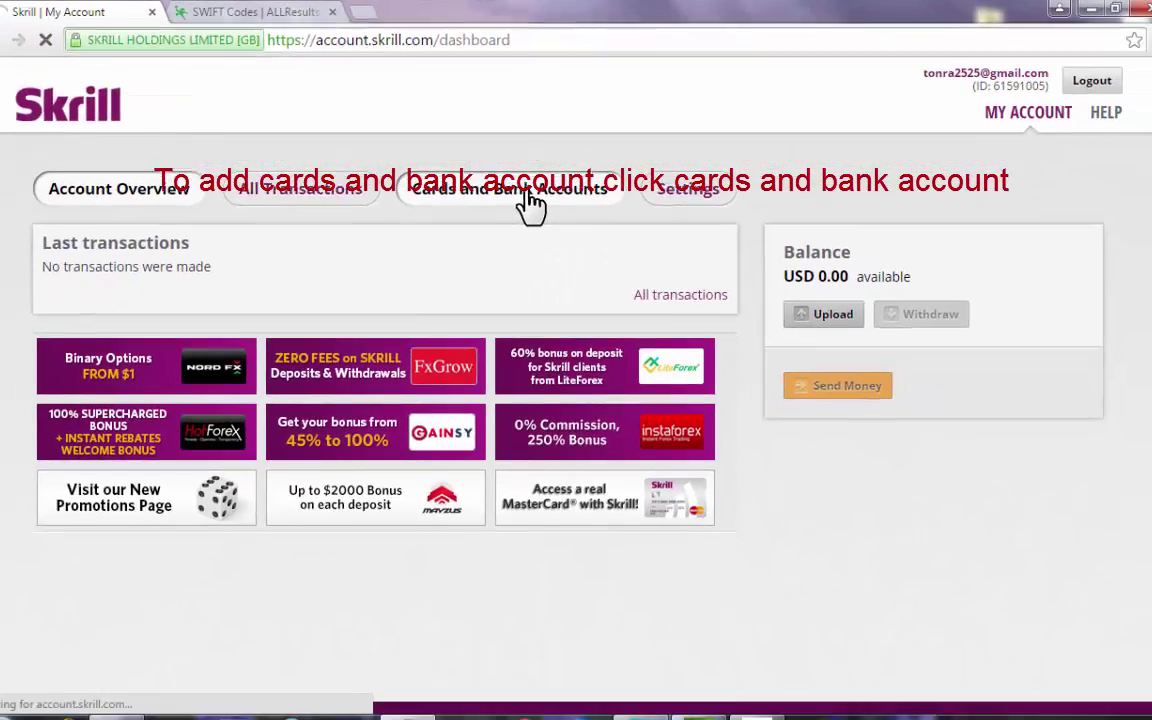
Open the Cards and Bank Accounts tab from the Skrill dashboard.
left_click(497, 335)
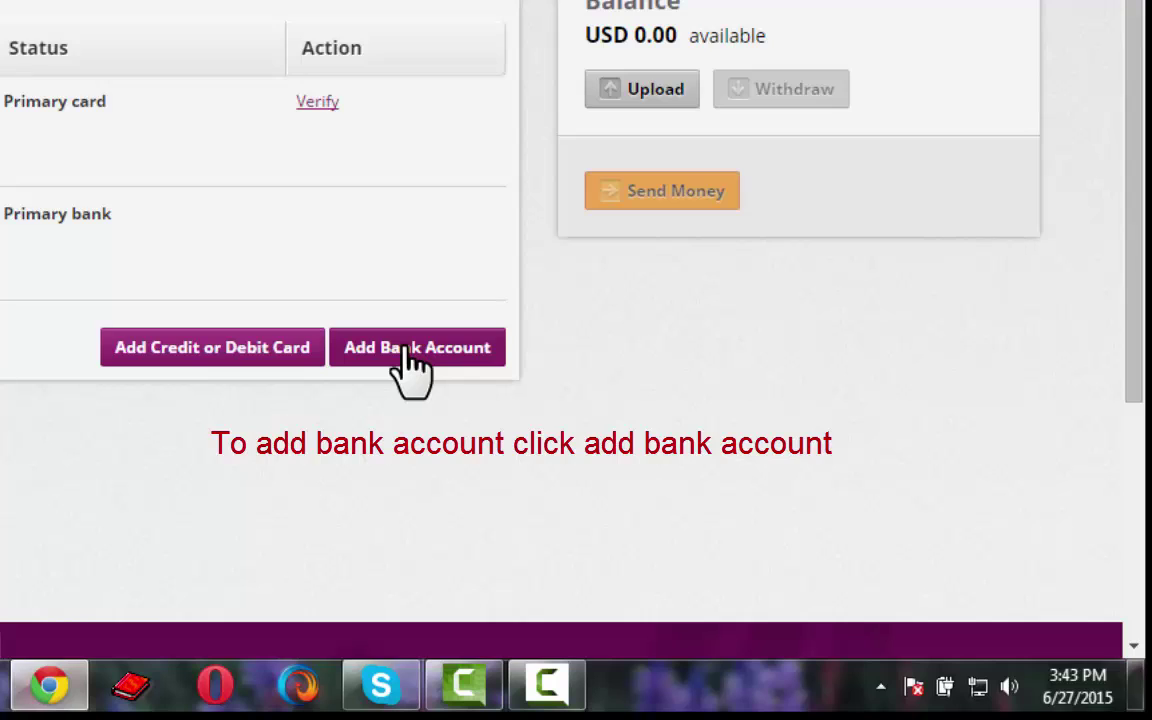
Start a new bank account with Bangladesh as the country, ready for the SWIFT code.
left_click(411, 360)
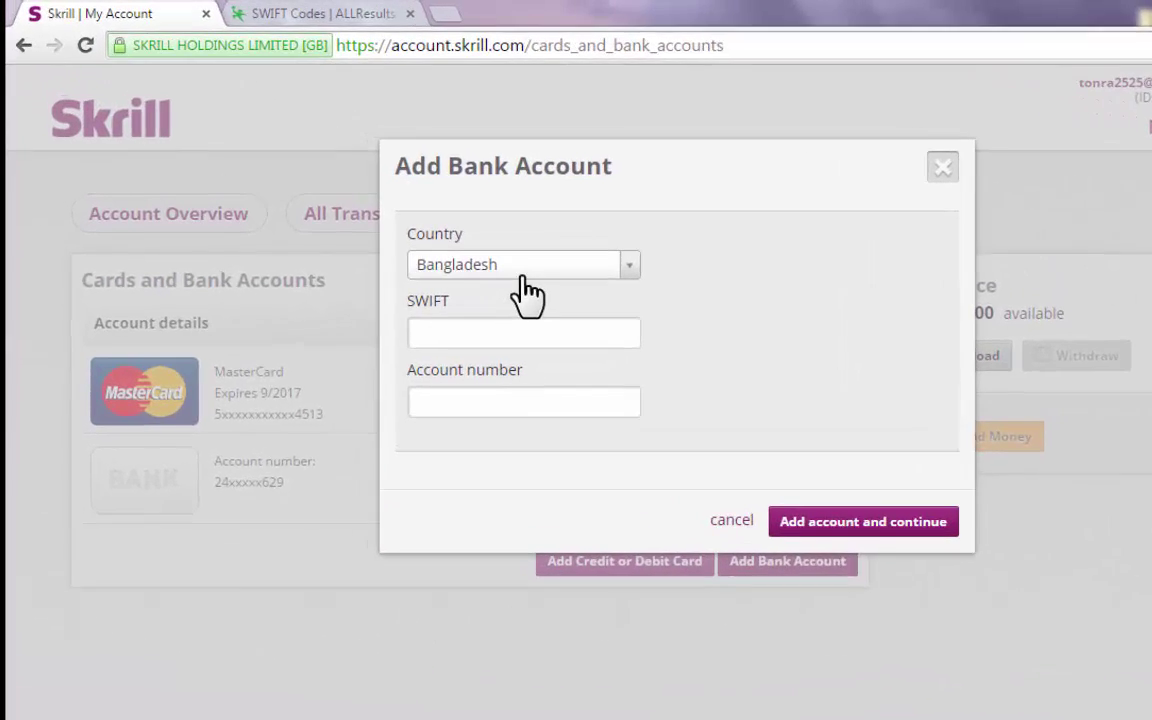
left_click(530, 269)
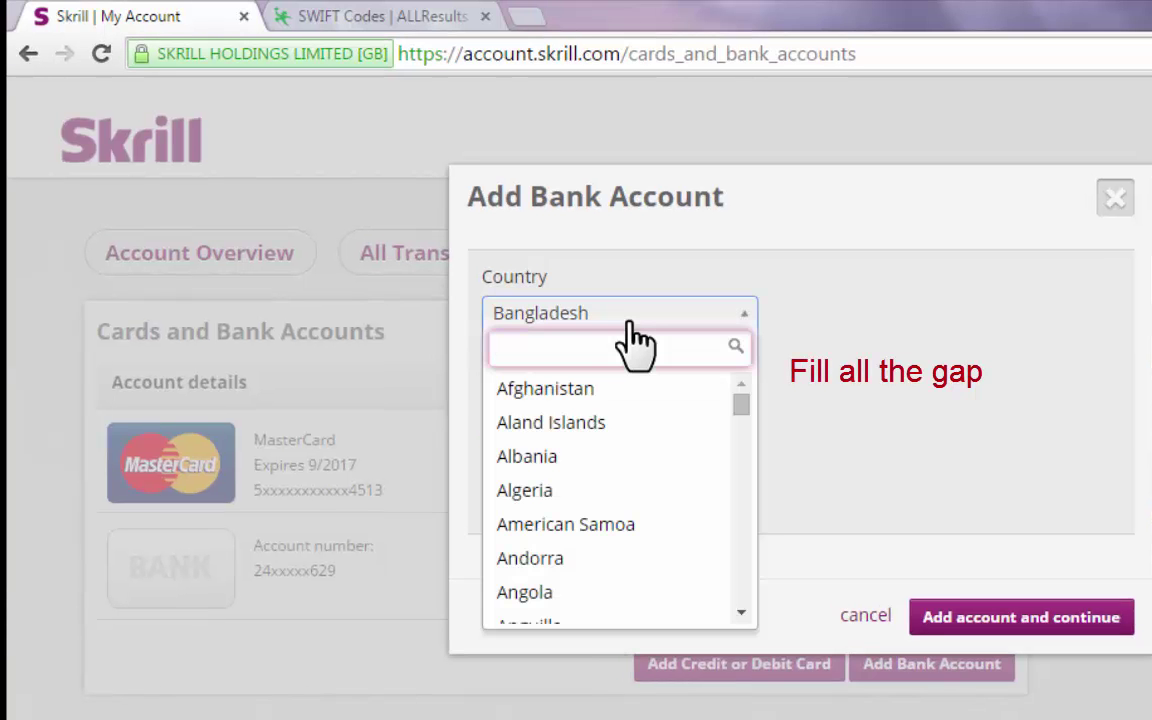
left_click(633, 318)
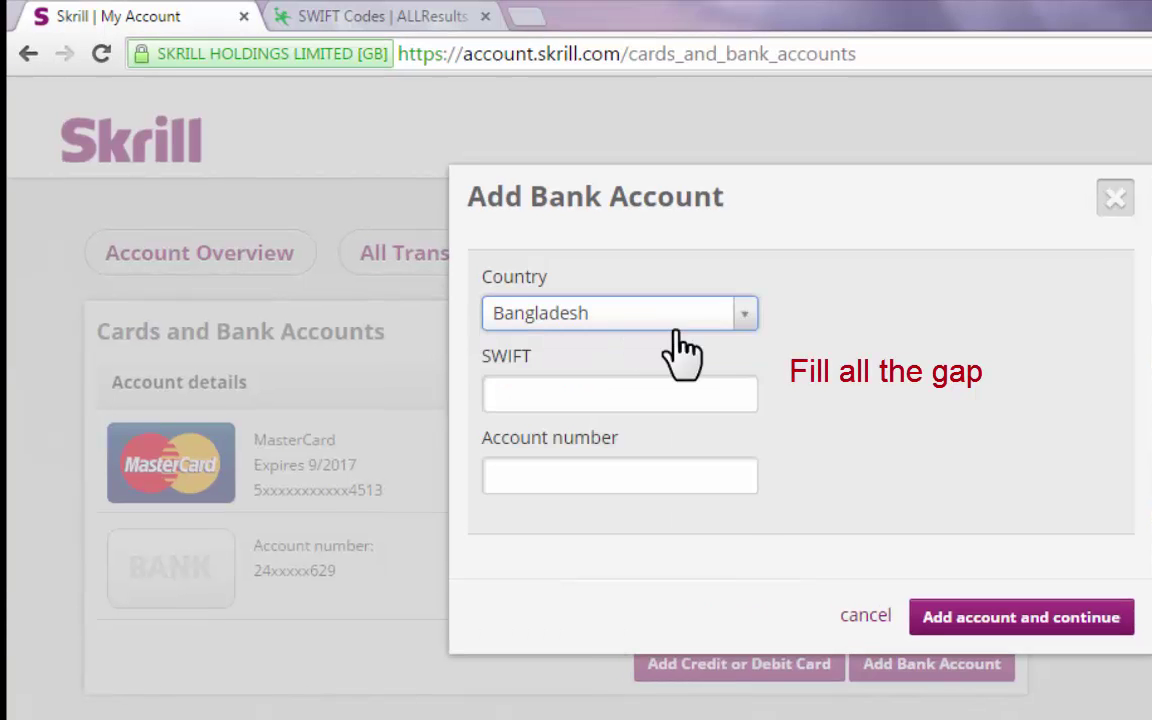
left_click(576, 400)
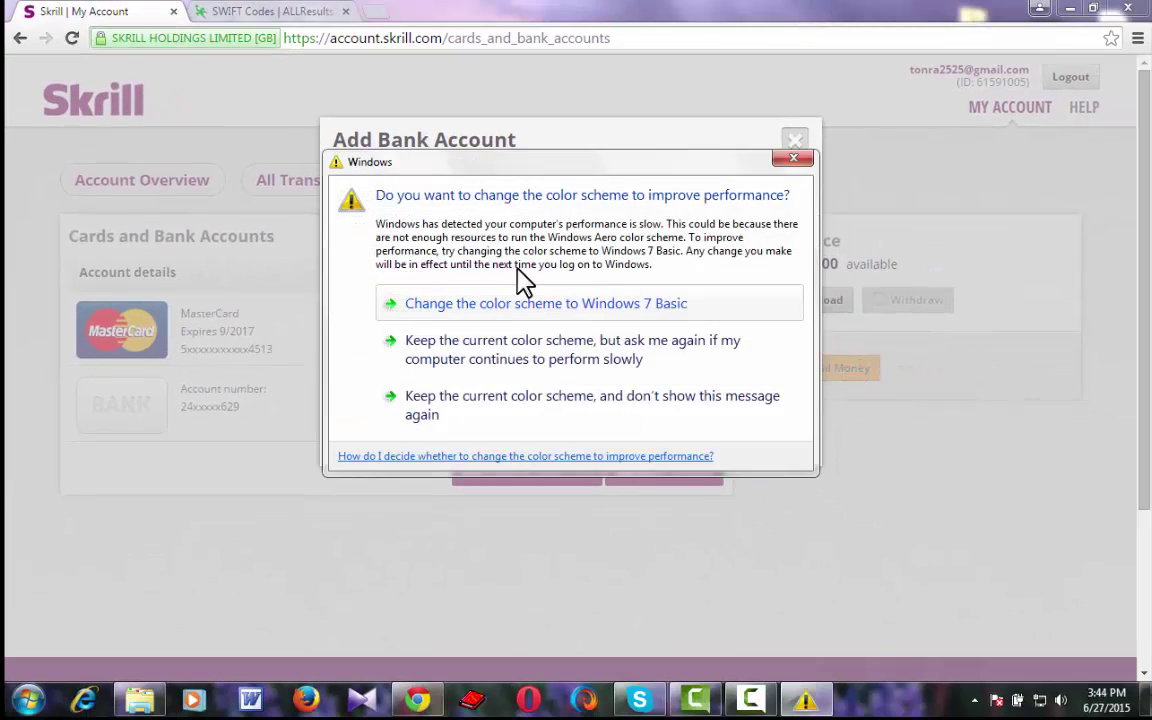
Dismiss the Windows colour-scheme warning and open a new Chrome tab.
left_click(780, 163)
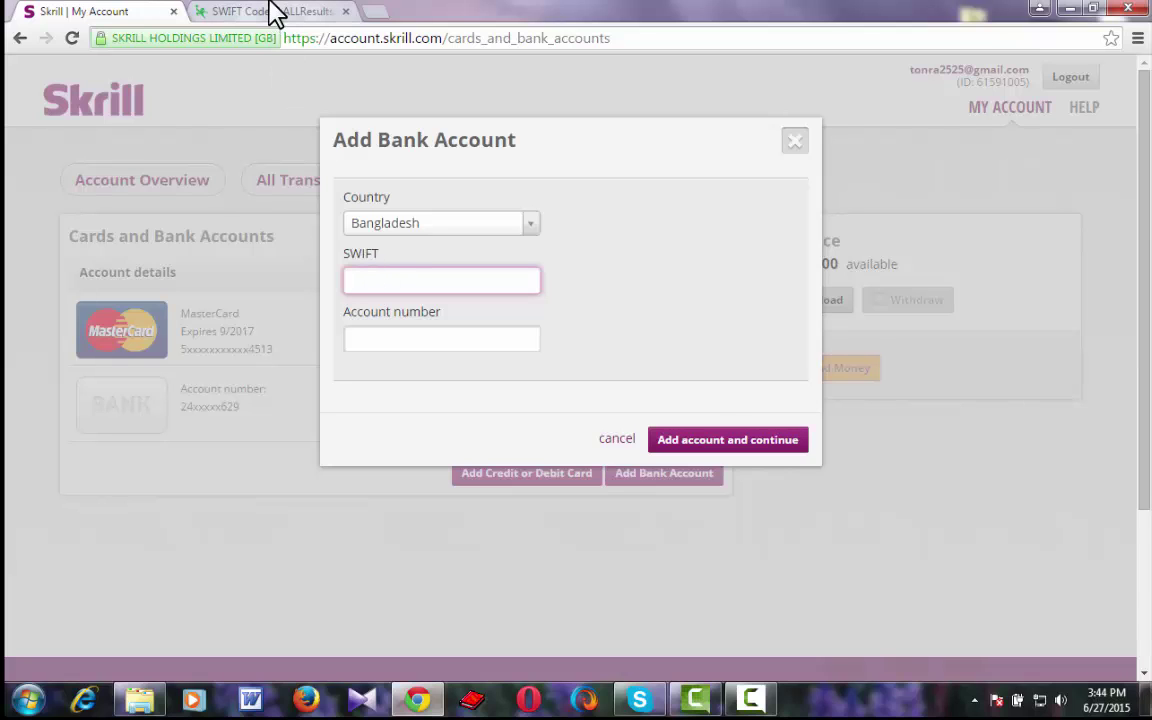
left_click(383, 14)
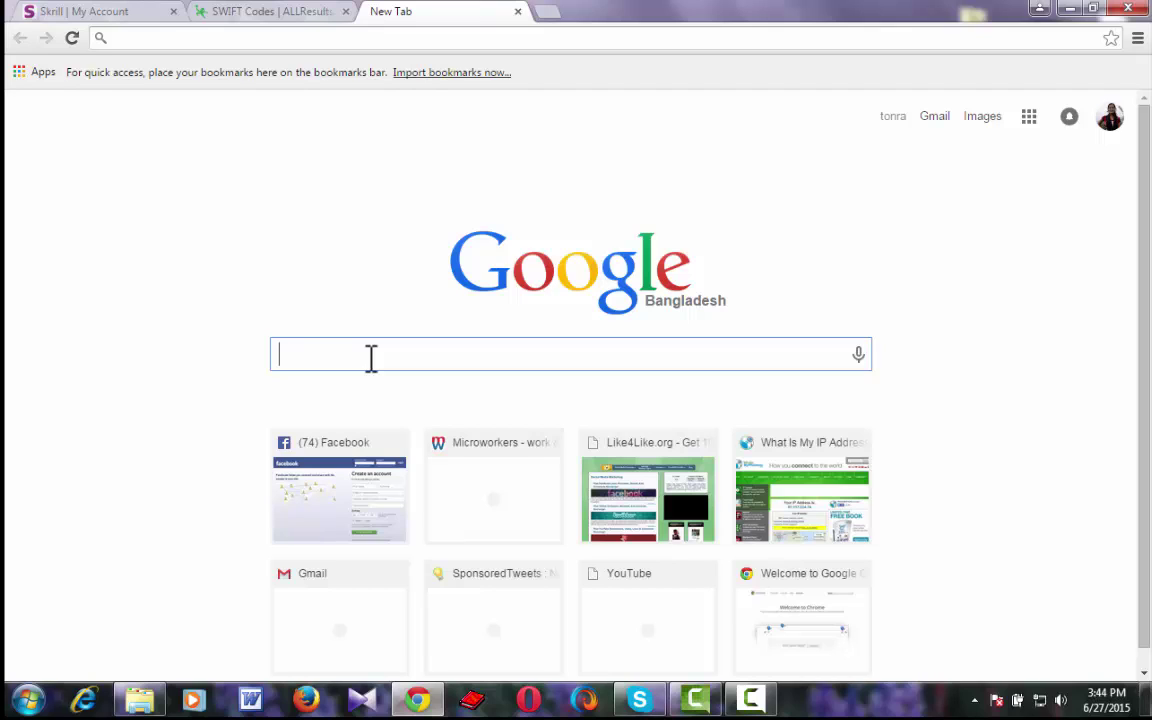
Search Google for 'dutch bangla bank ltd dhaka branch swift code'.
type("da")
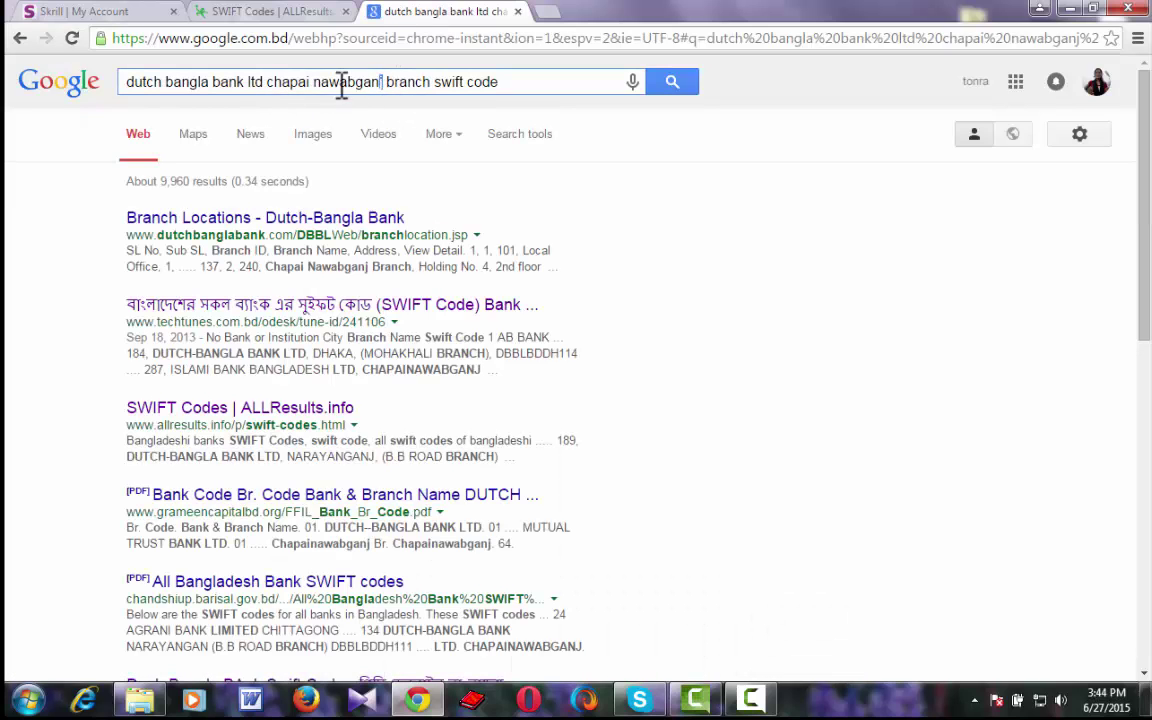
left_click_drag(386, 81, 281, 88)
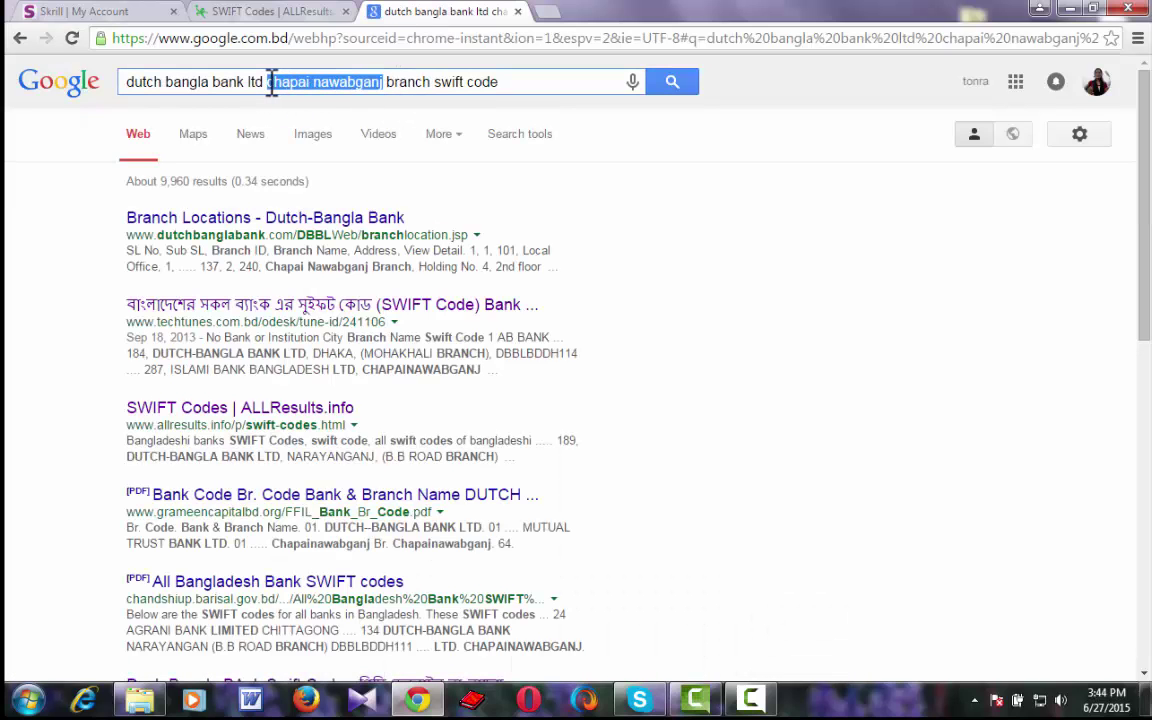
type("ch")
type("aka")
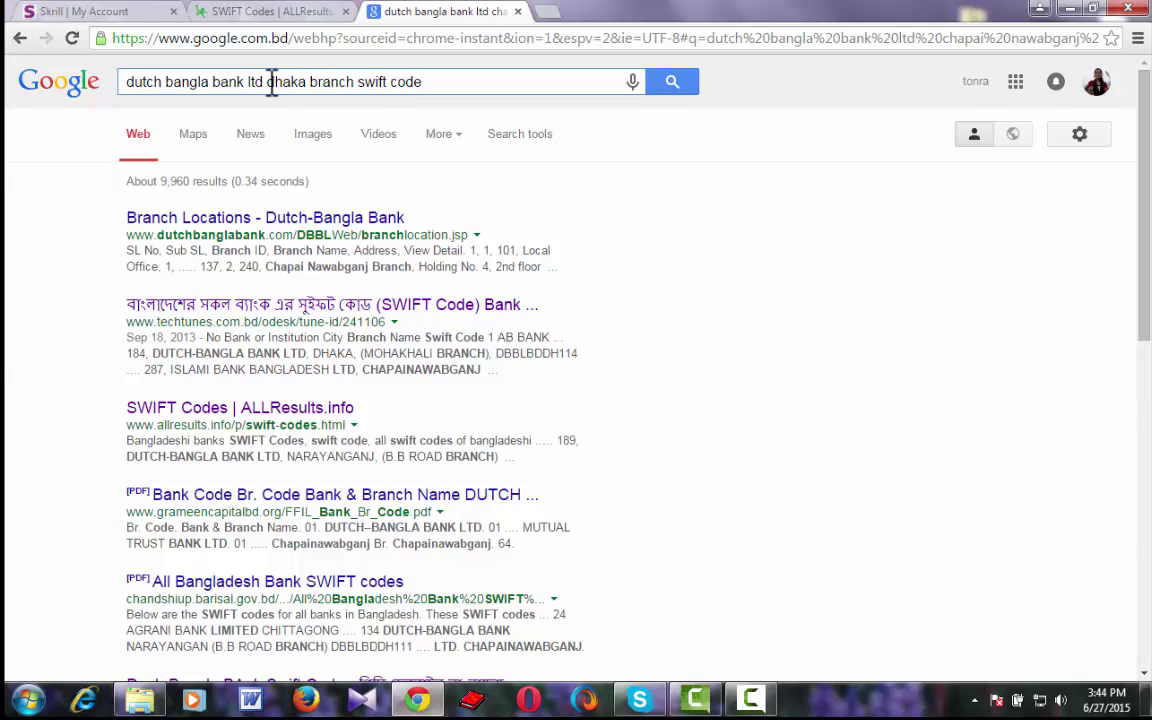
key("Return")
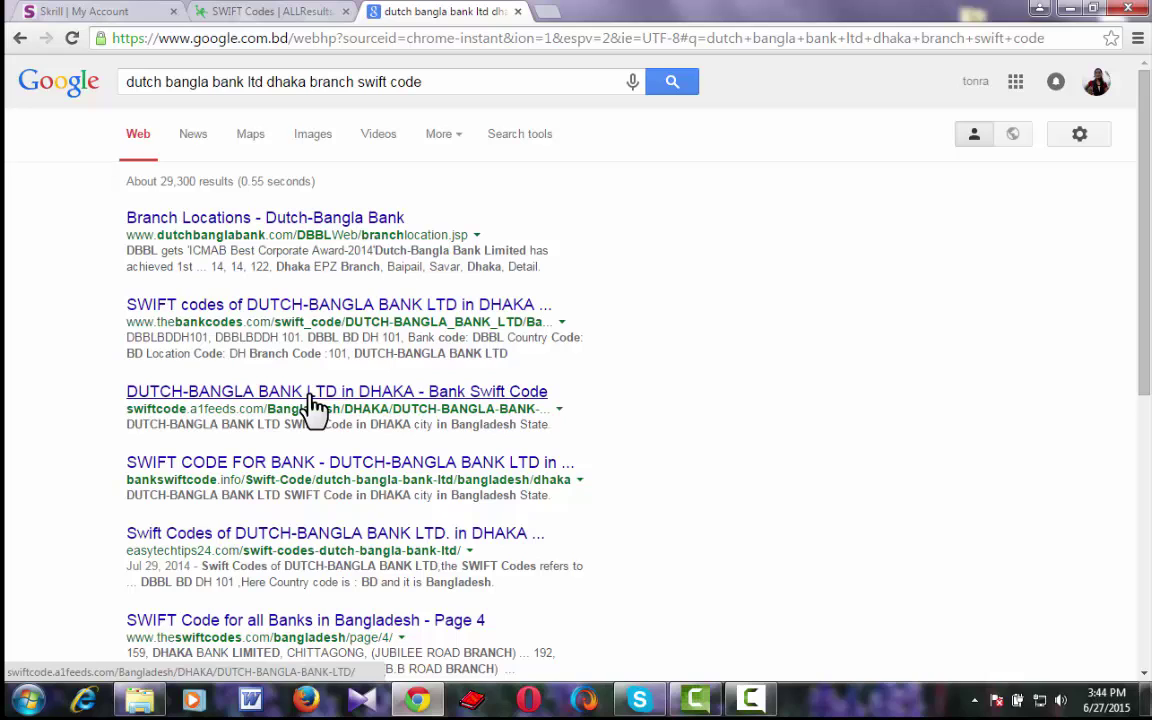
Open the third search result in a new tab and switch to it.
right_click(305, 405)
left_click(352, 405)
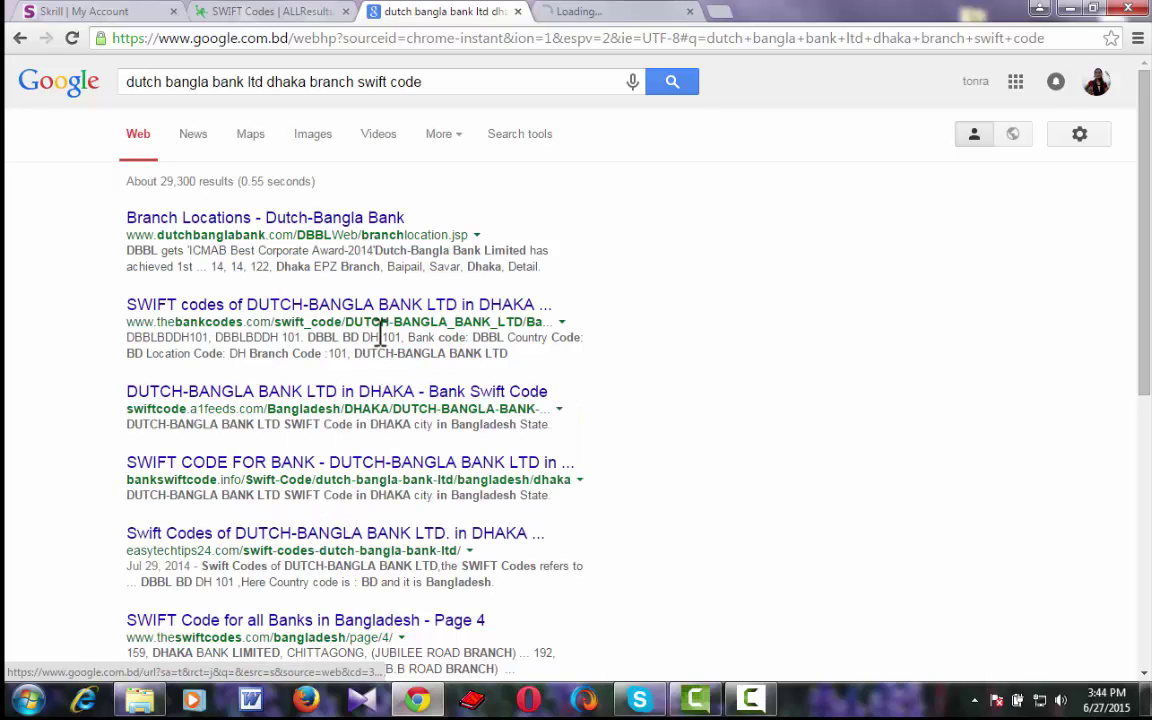
key("ctrl+Tab")
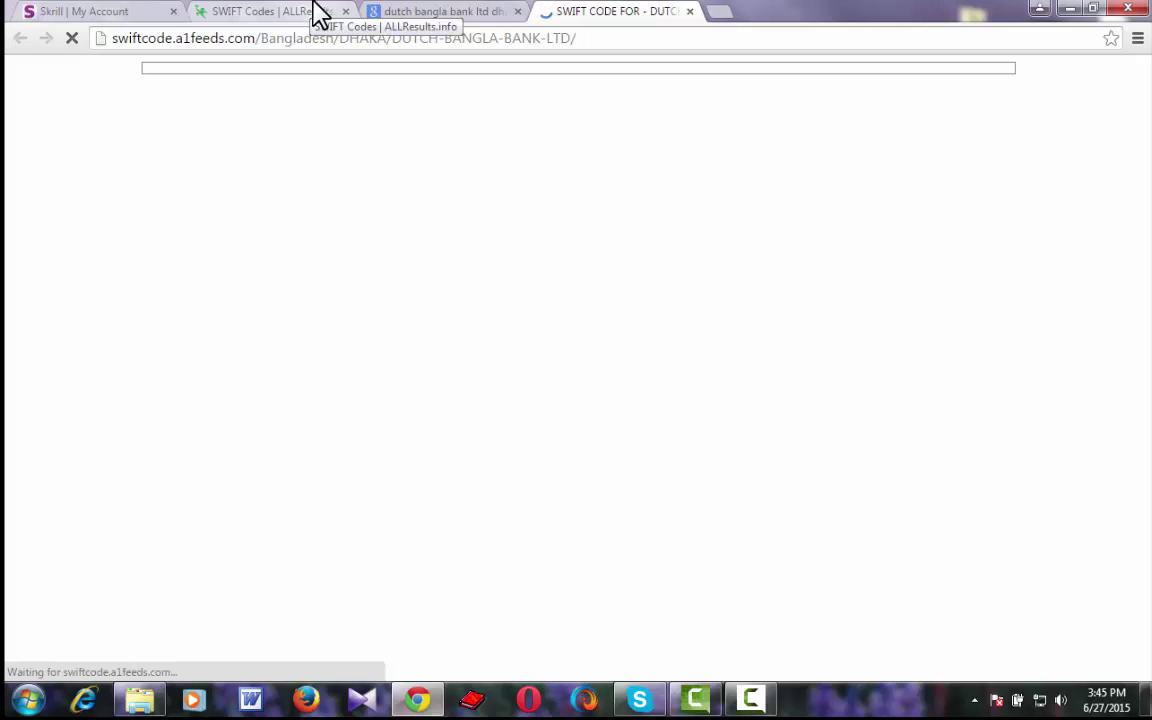
On the ALLResults SWIFT table, close the unused tab and locate the Dutch-Bangla Bank Dhaka rows.
left_click(318, 14)
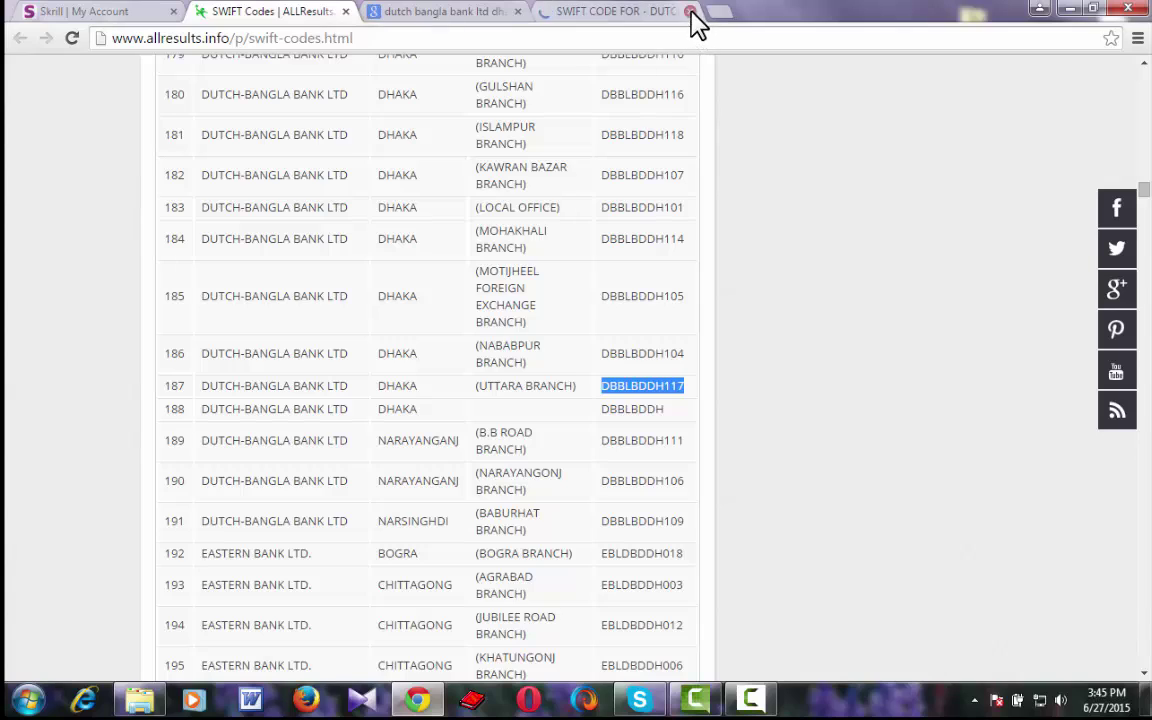
left_click(690, 11)
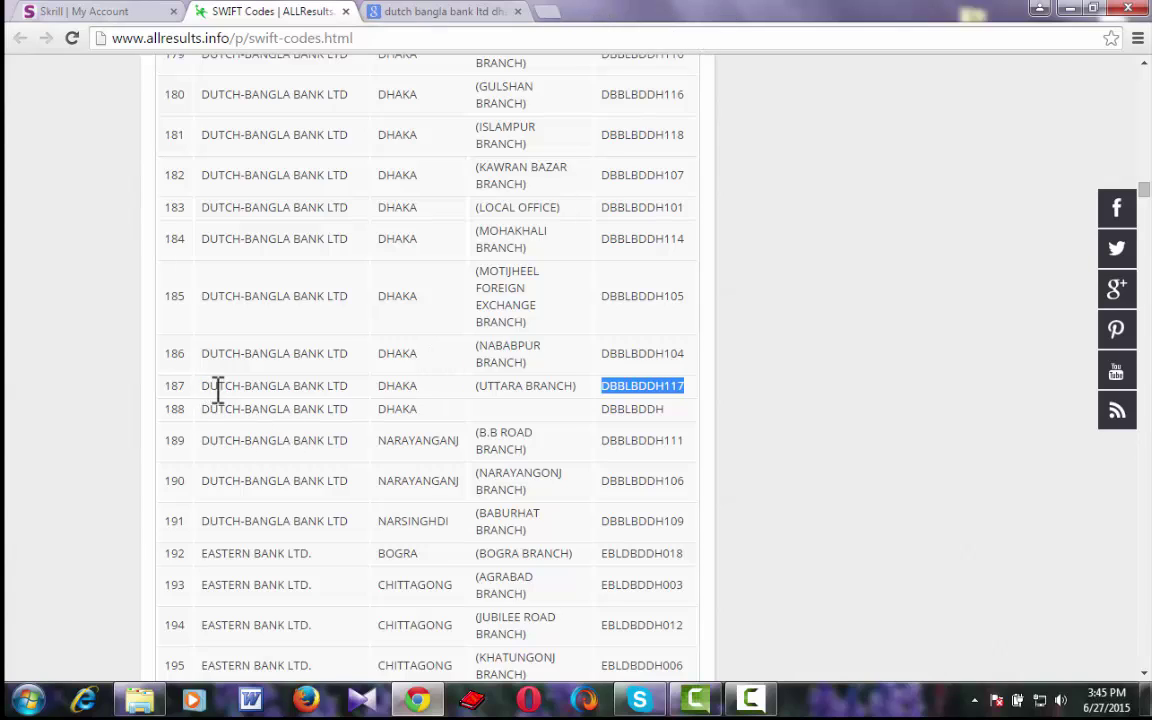
left_click_drag(204, 388, 349, 388)
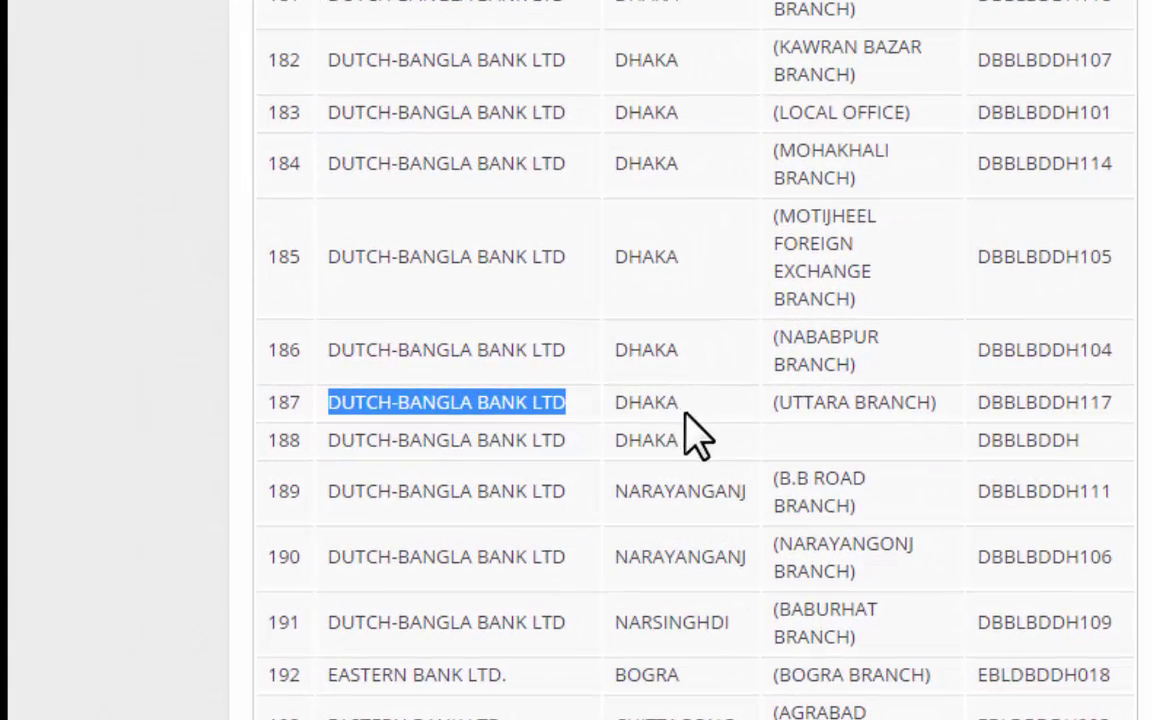
double_click(640, 404)
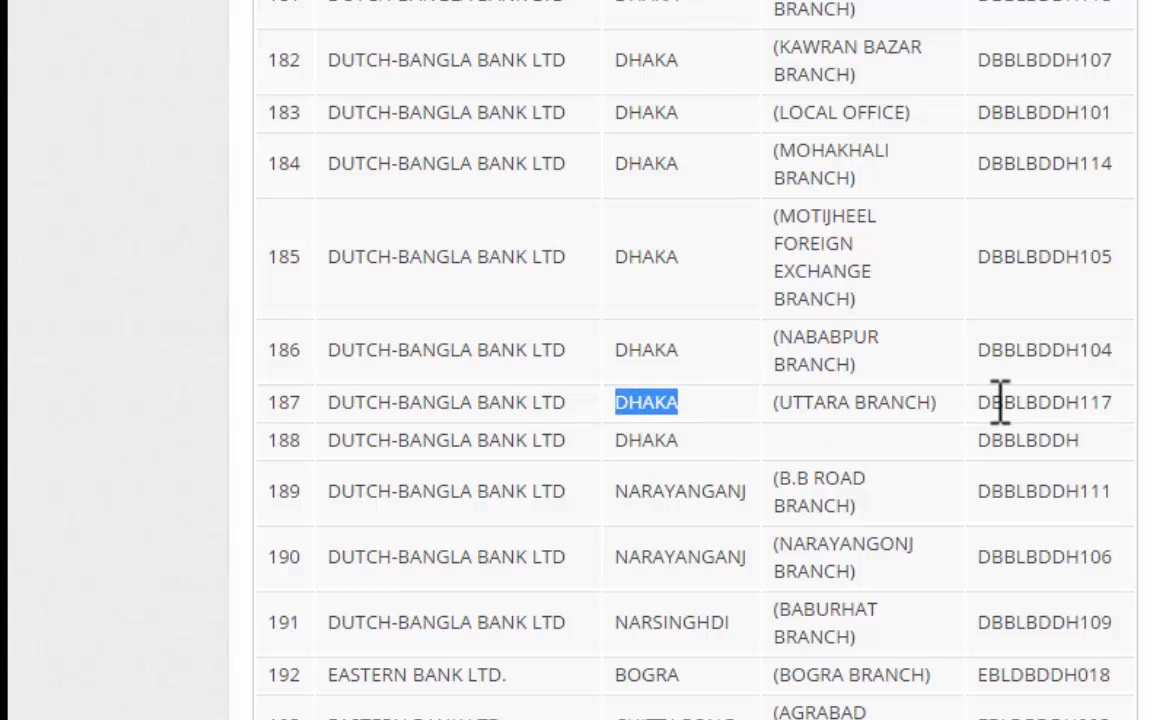
scroll(1100, 401, "up", 20)
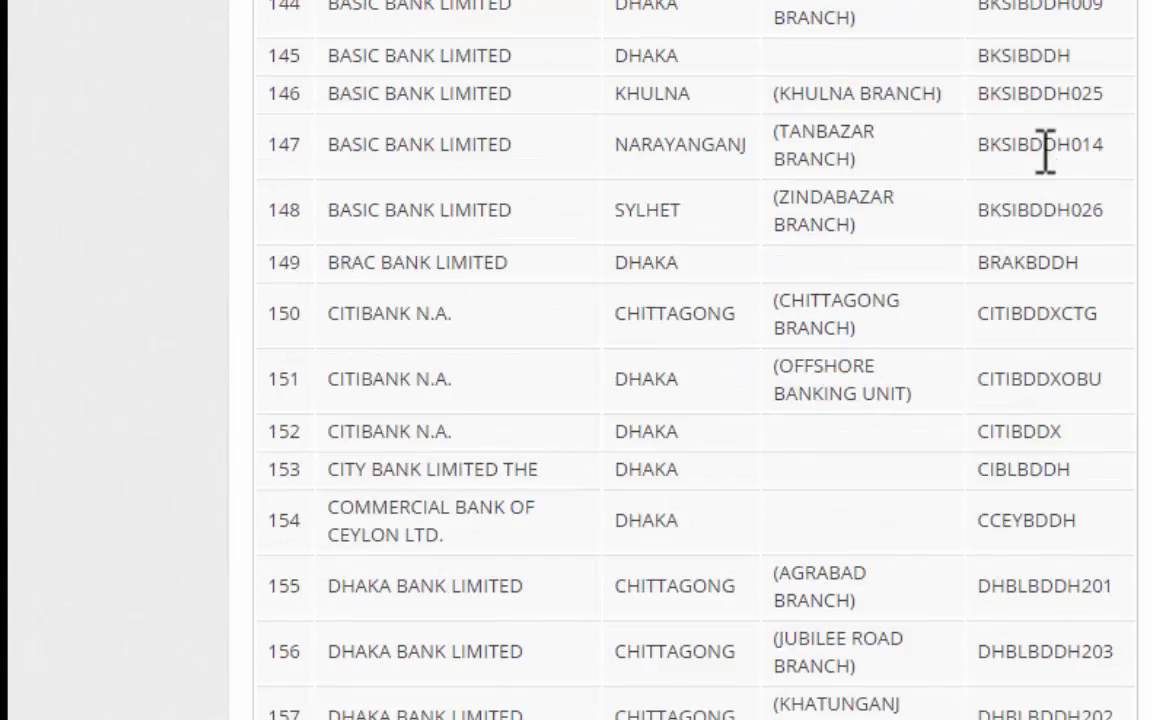
scroll(1045, 152, "up", 20)
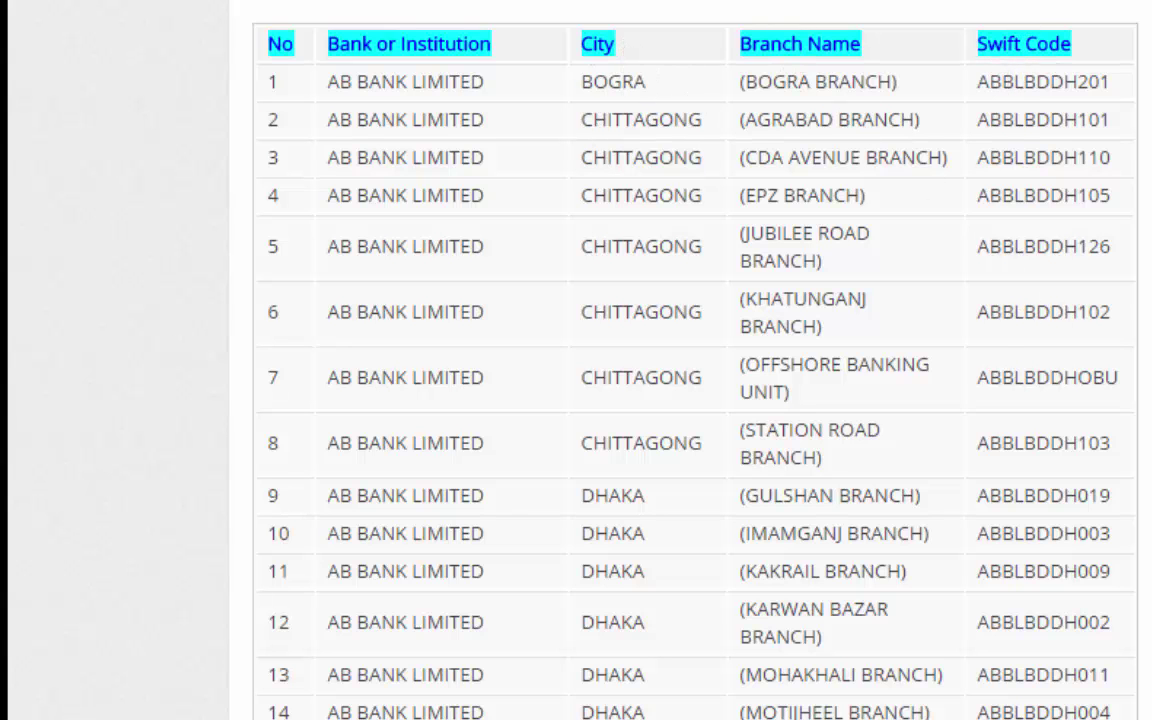
scroll(695, 370, "down", 20)
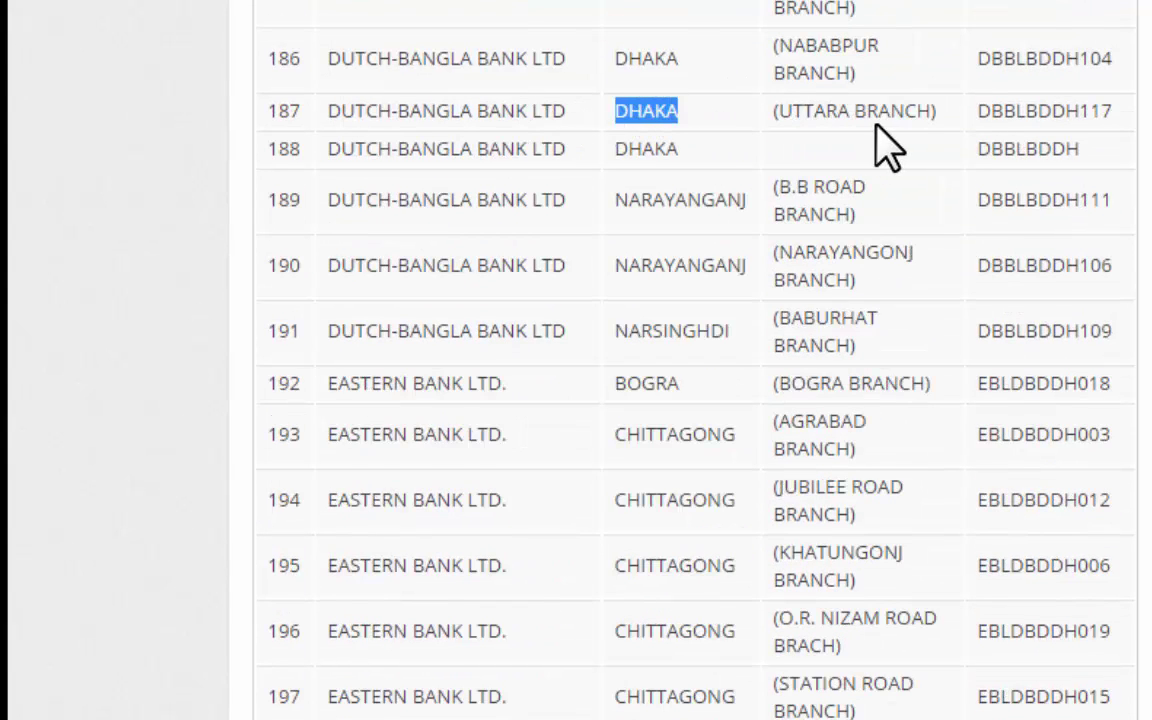
Select the Nababpur branch SWIFT code DBBLBDDH104 for copying.
left_click_drag(982, 106, 1118, 108)
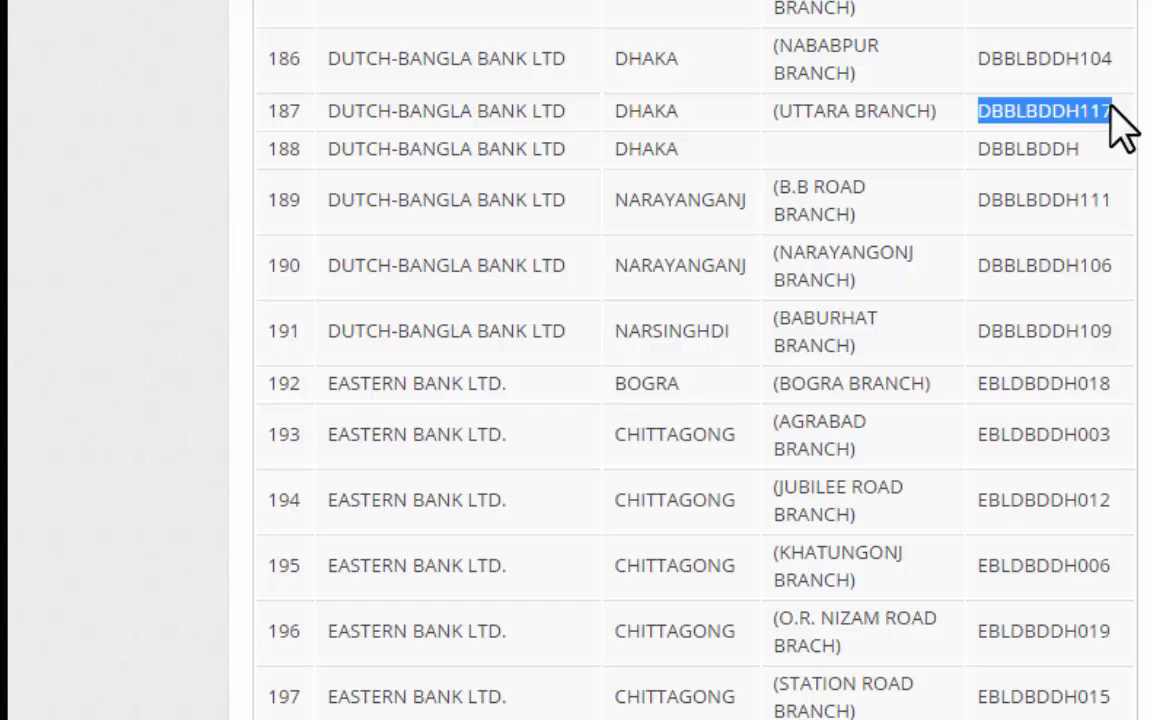
left_click(985, 111)
left_click_drag(978, 111, 1116, 111)
left_click_drag(1108, 58, 985, 58)
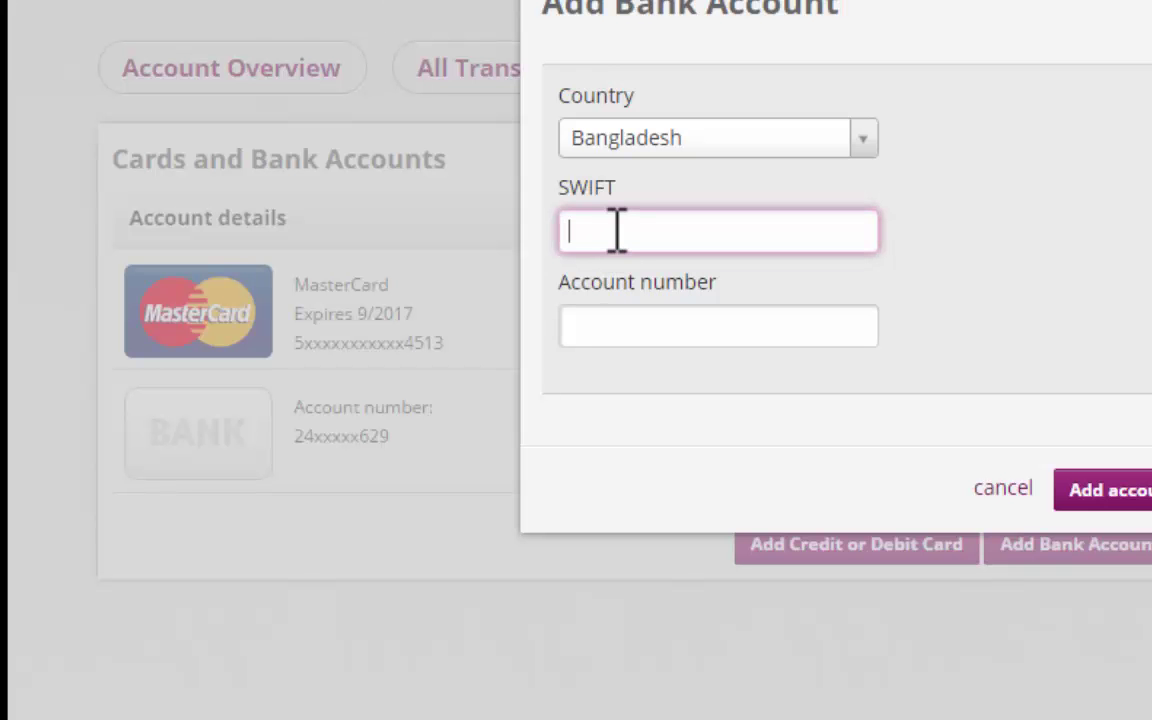
Paste SWIFT code DBBLBDDH104, enter the bank account number, and add the account.
type("DBBLBDDH104")
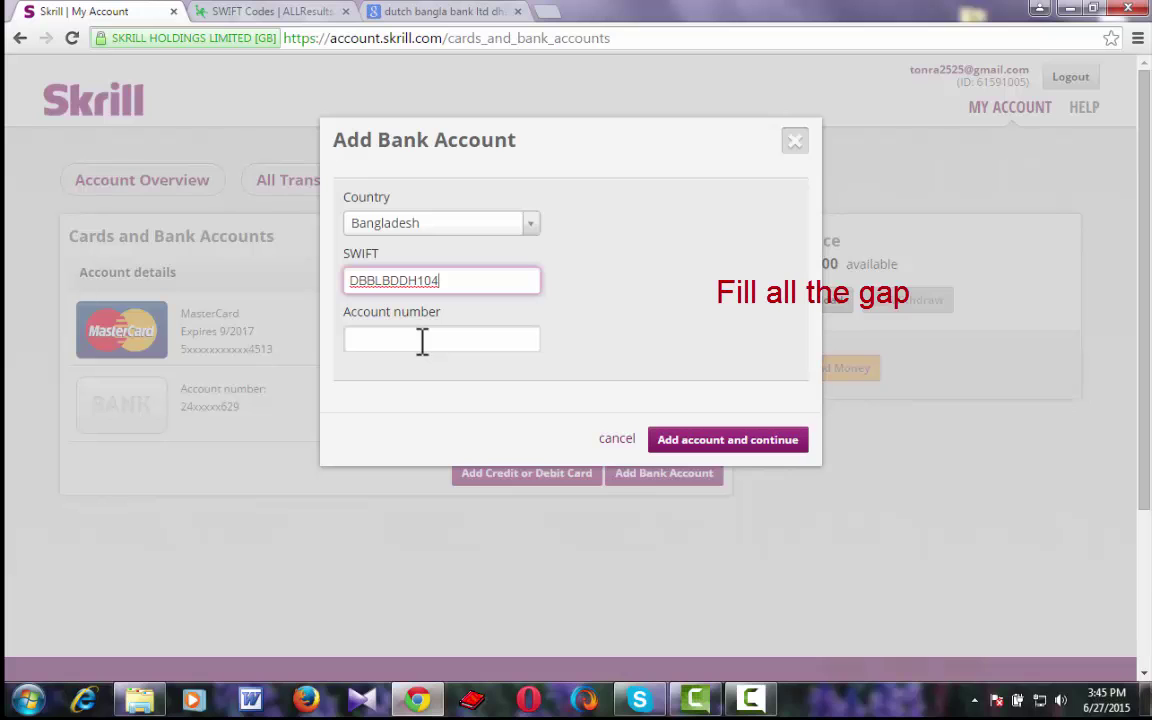
left_click(422, 341)
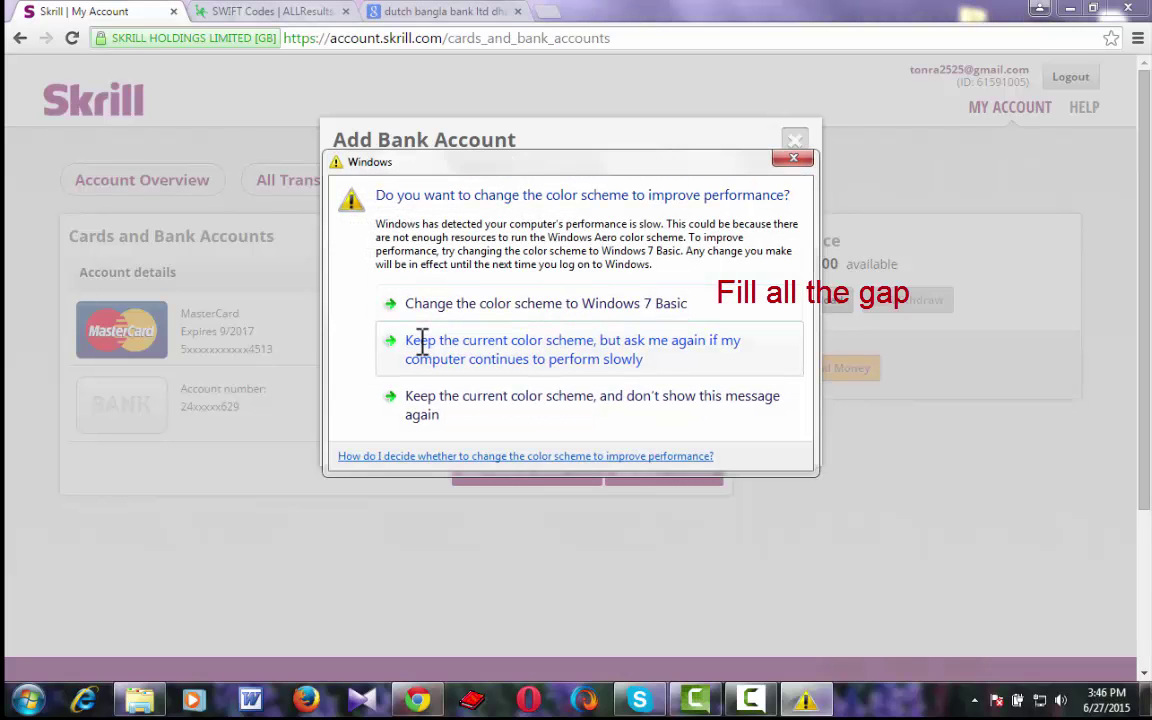
left_click(786, 162)
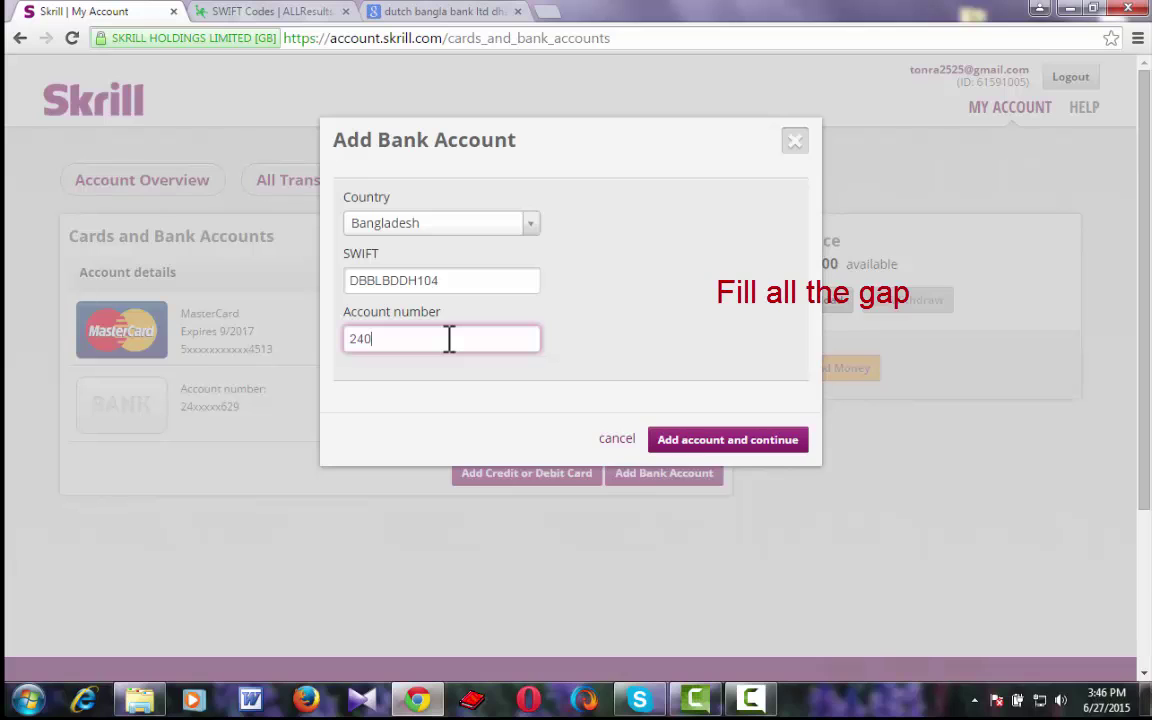
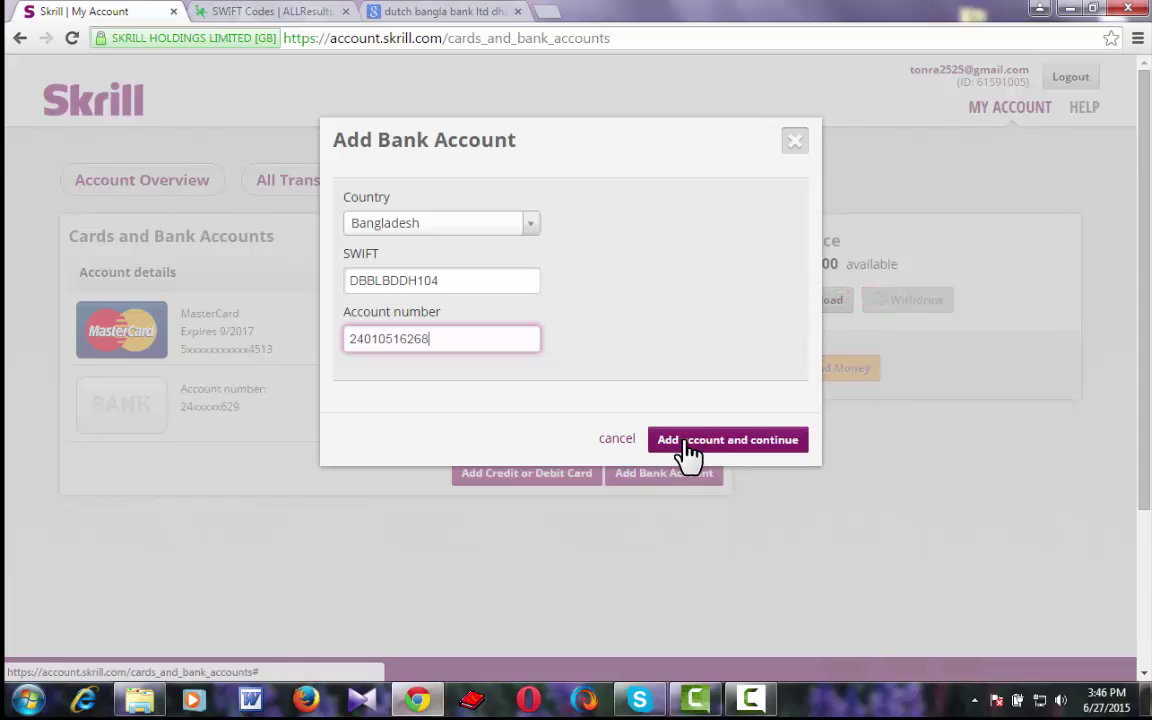
left_click(790, 508)
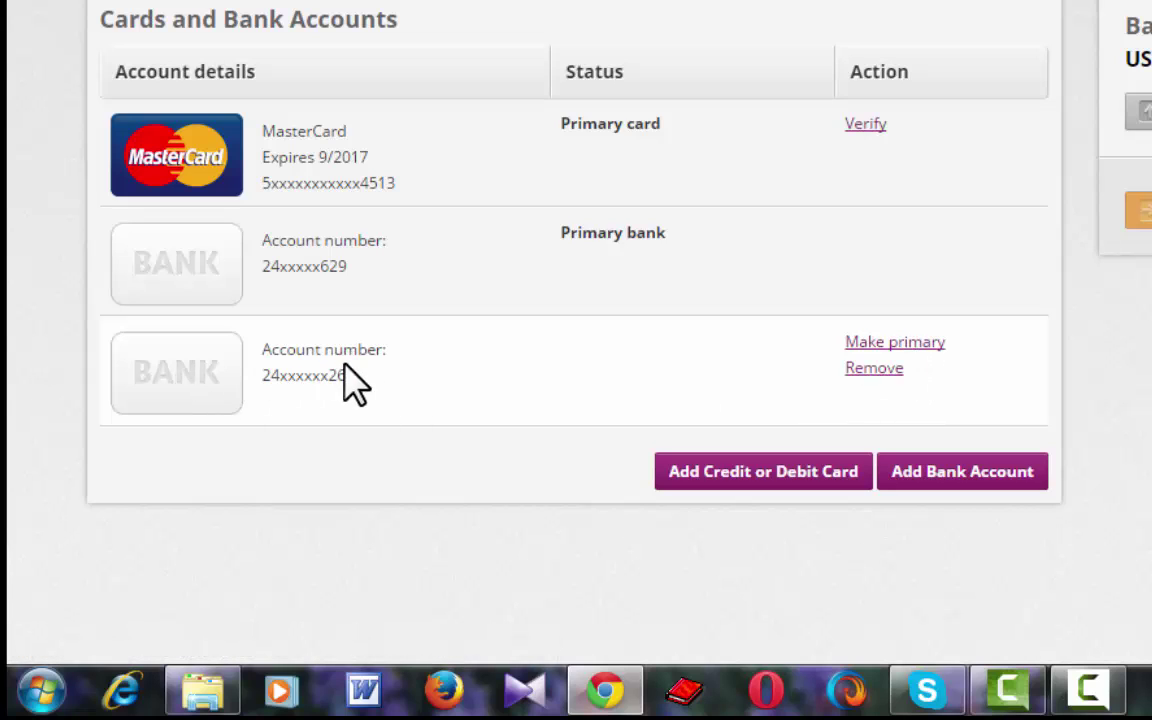
Make the new bank account primary, then start adding a credit or debit card.
left_click(904, 346)
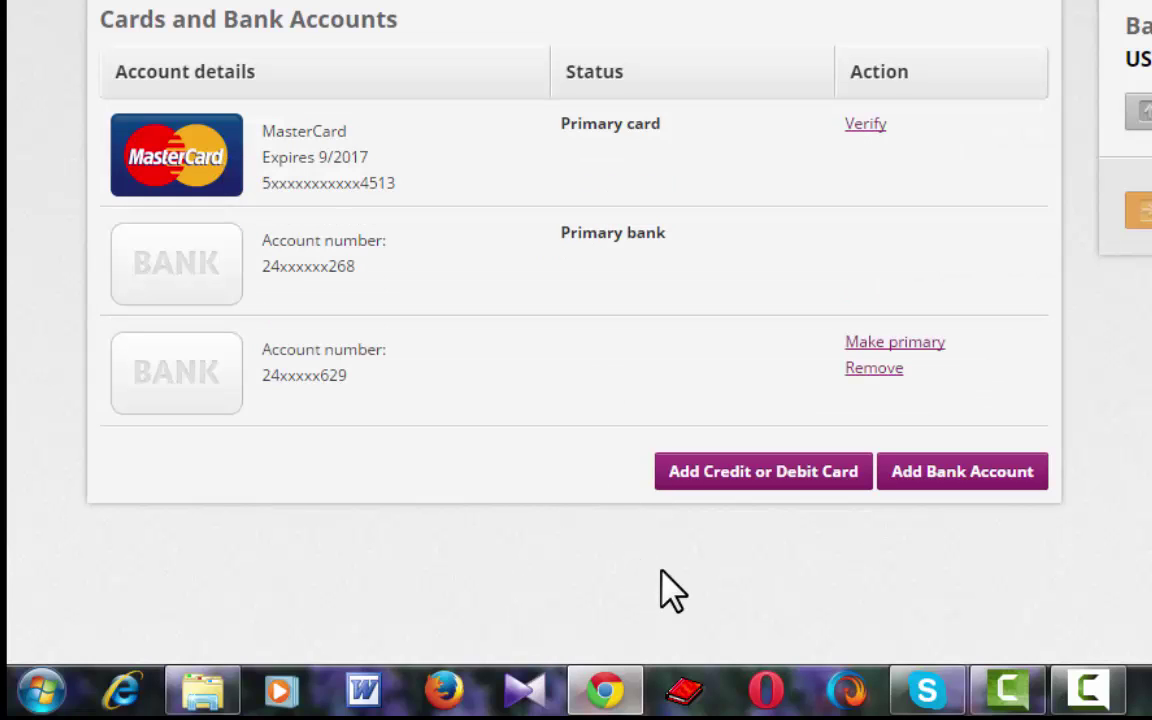
left_click(712, 488)
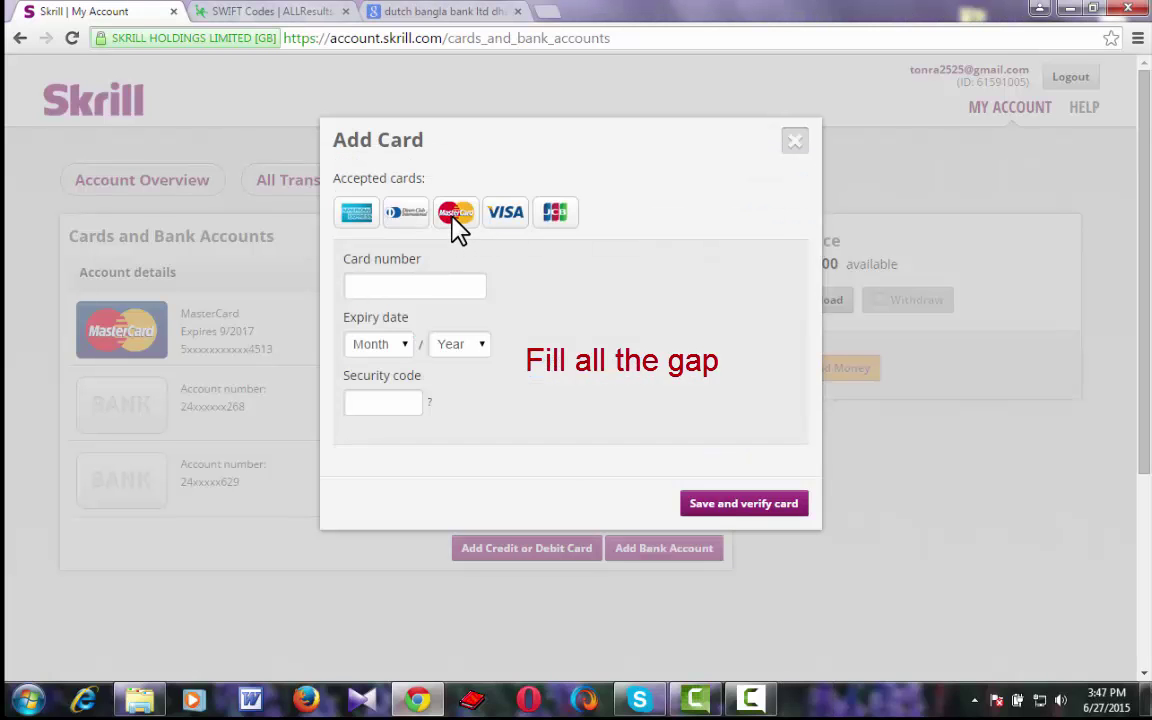
Enter the card number, expiry 09/2017 and security code, then save and verify the card.
left_click(418, 290)
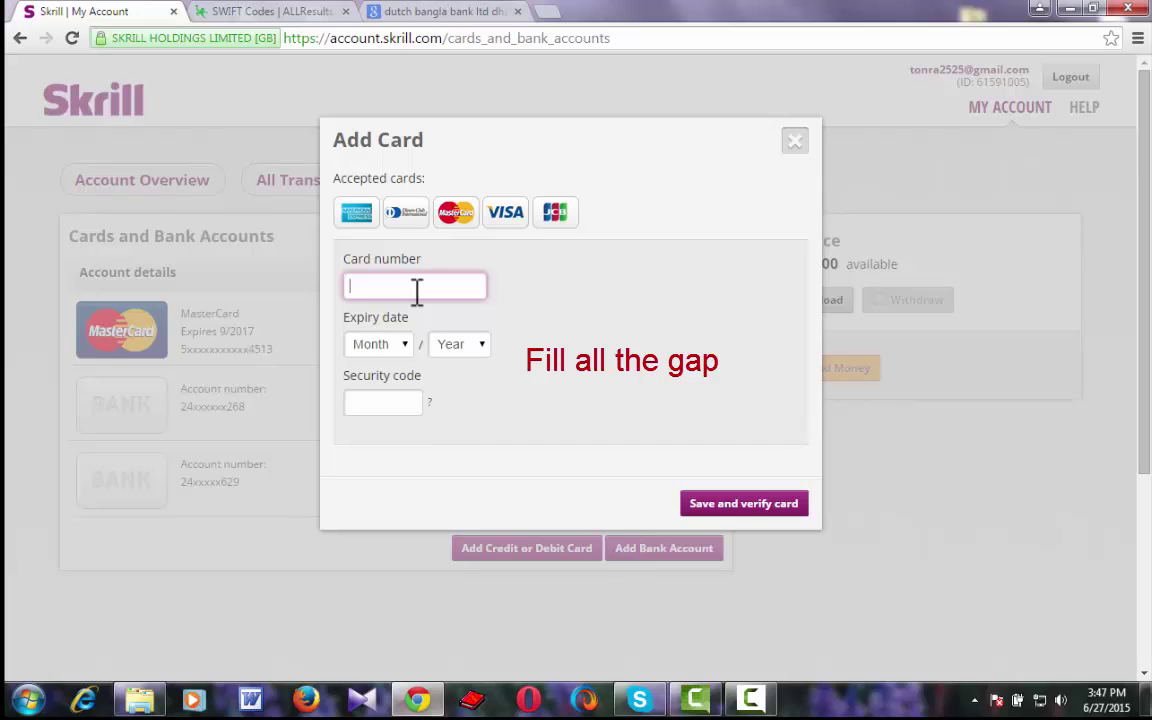
key("ctrl+v")
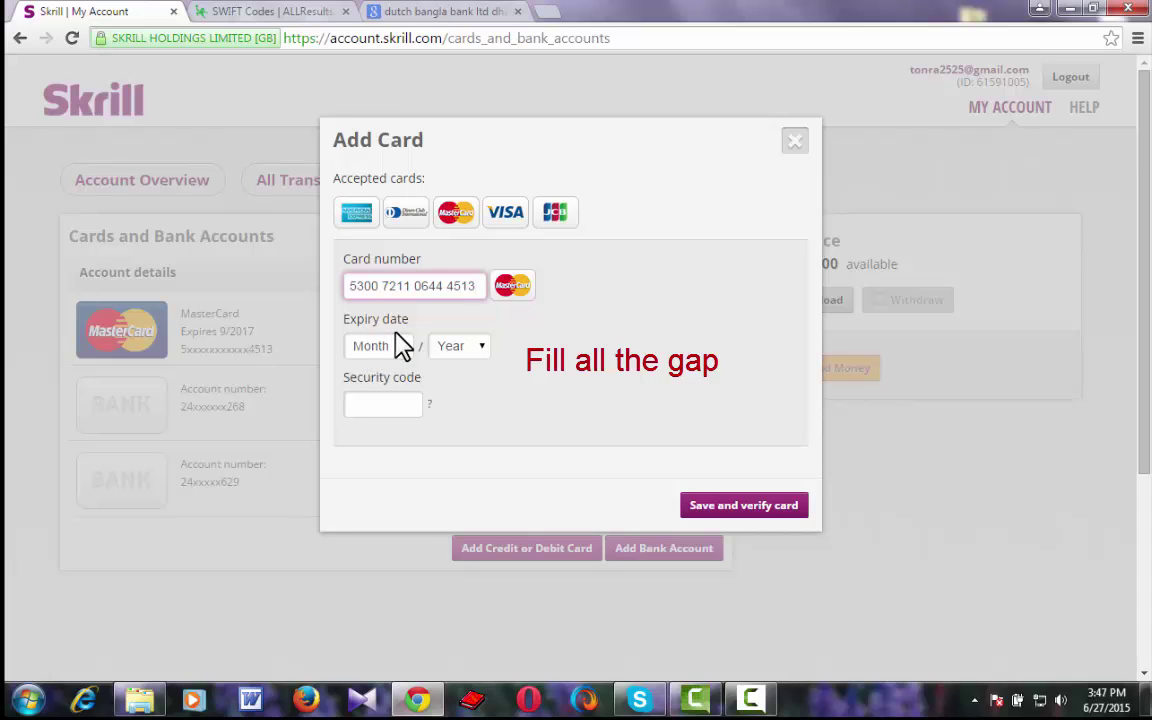
left_click(402, 350)
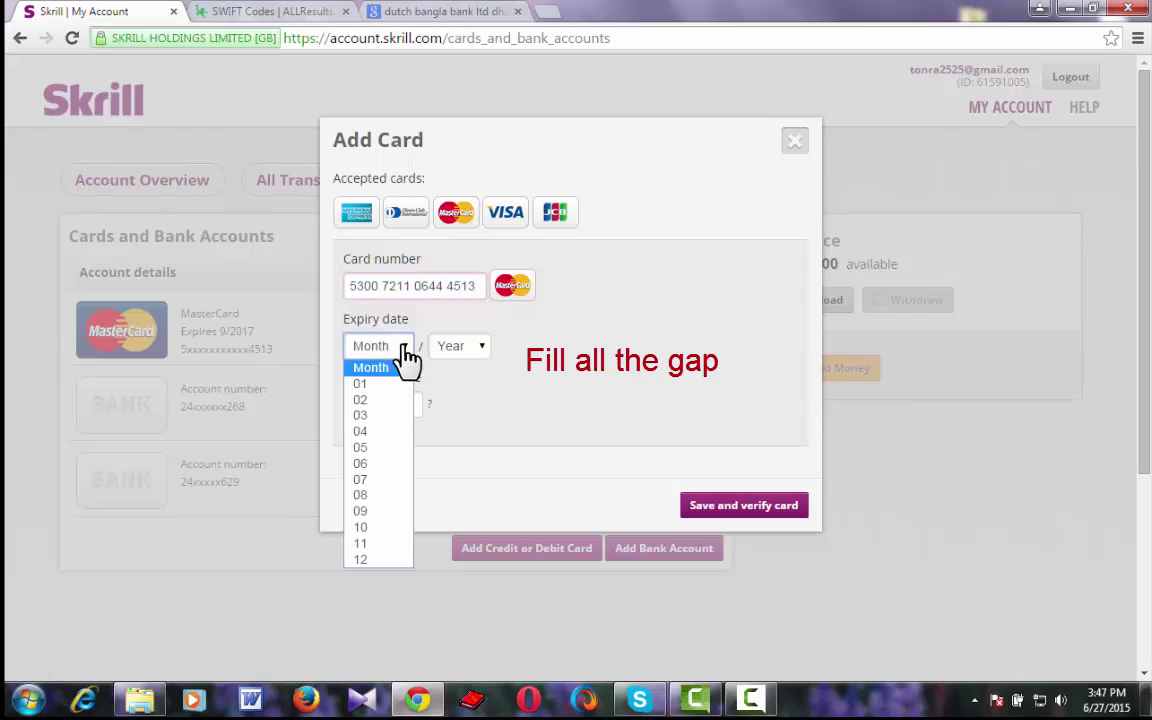
left_click(364, 511)
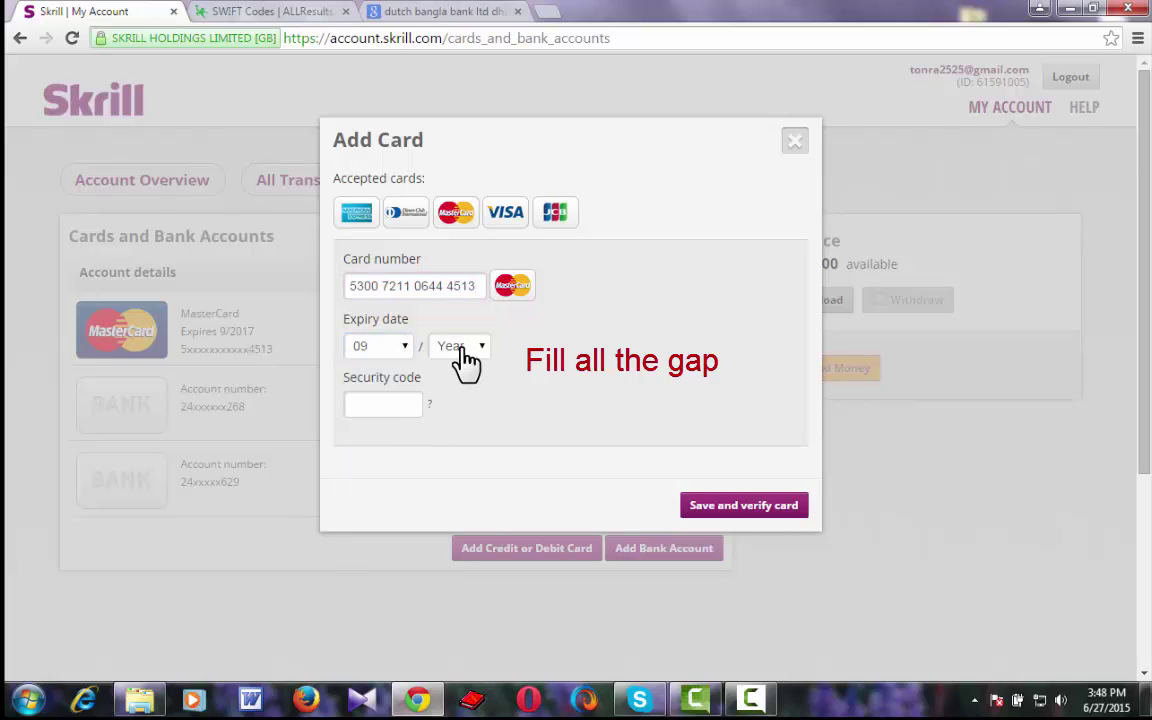
left_click(463, 350)
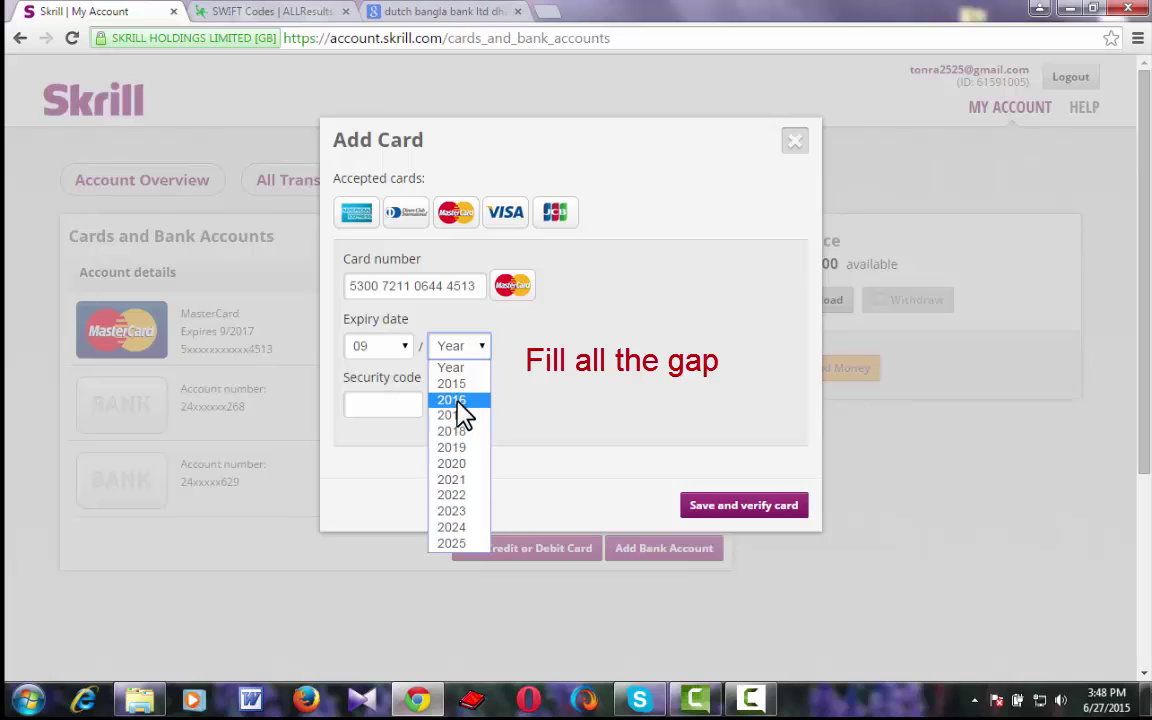
left_click(460, 416)
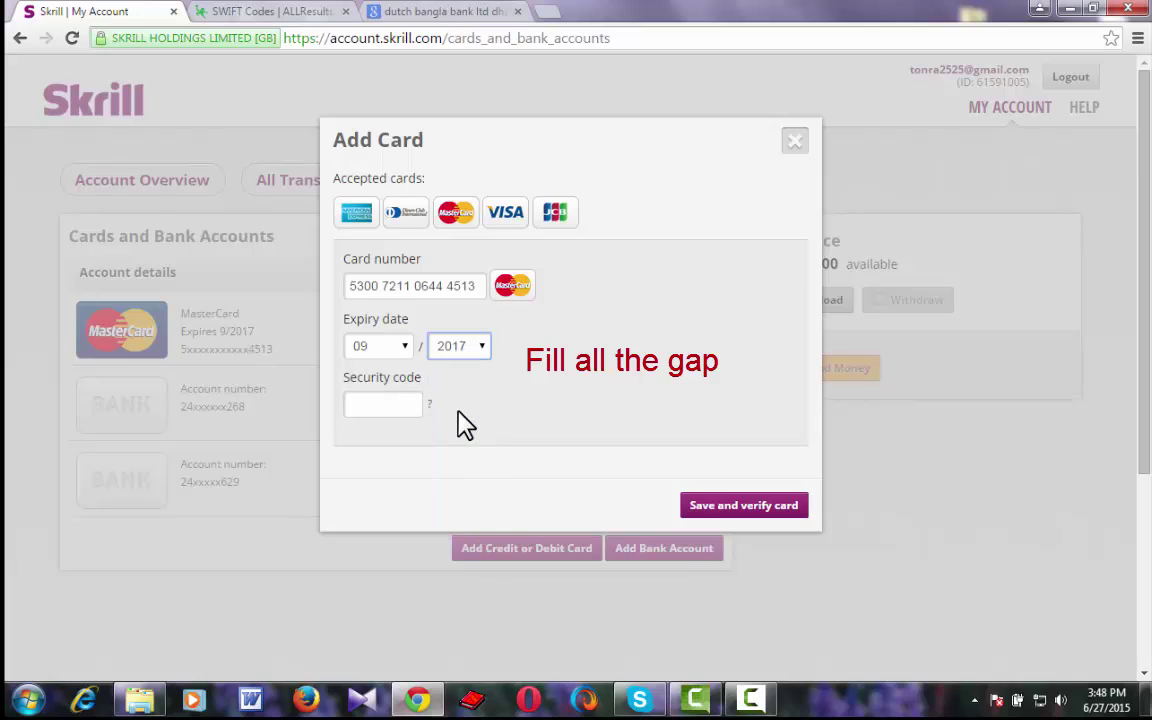
left_click(383, 405)
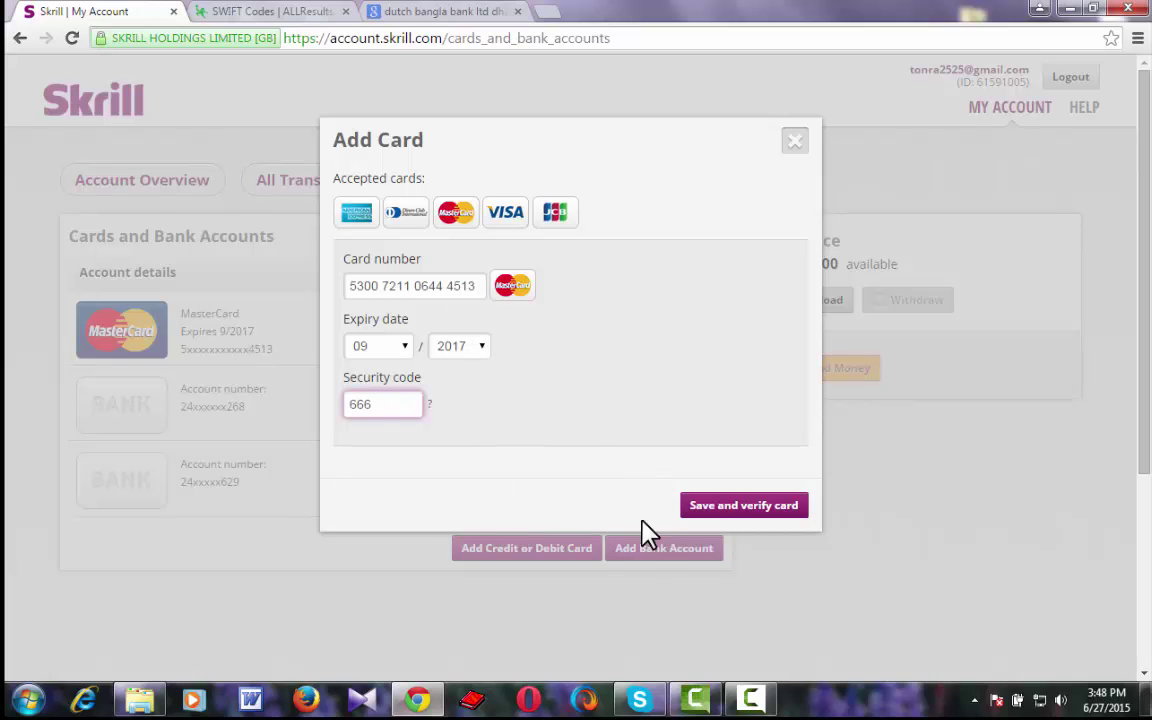
left_click(724, 510)
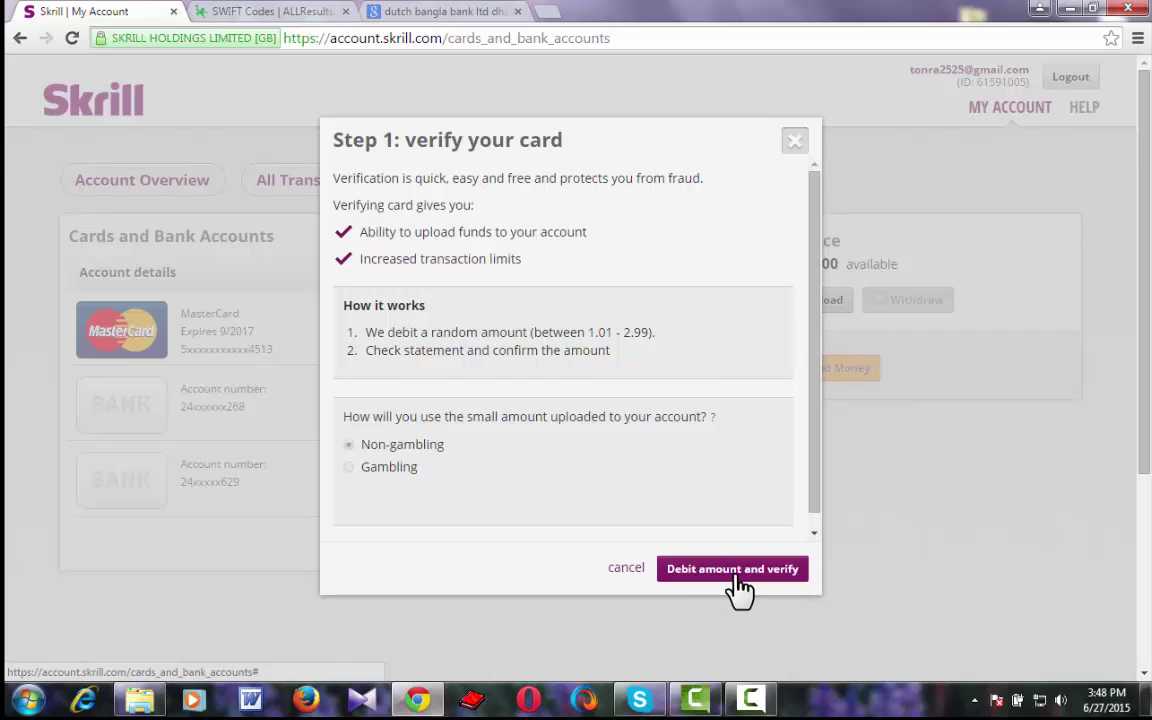
Dismiss the colour-scheme prompt and submit the small verification debit for the MasterCard.
left_click(798, 163)
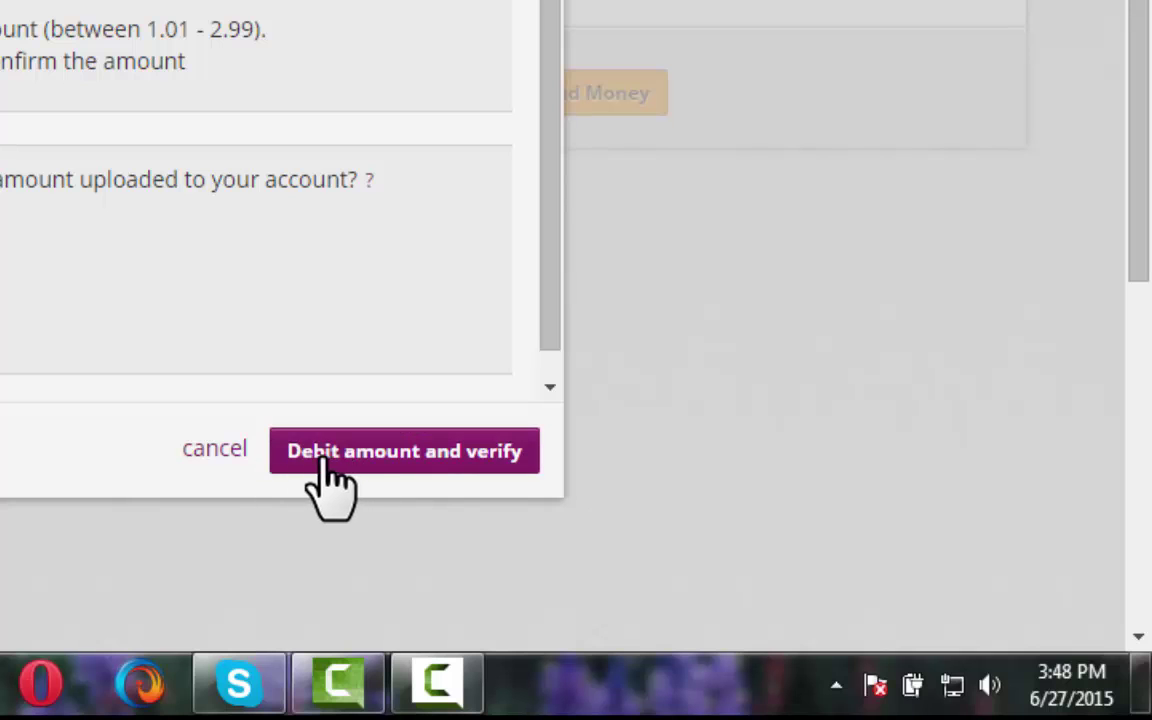
left_click(358, 455)
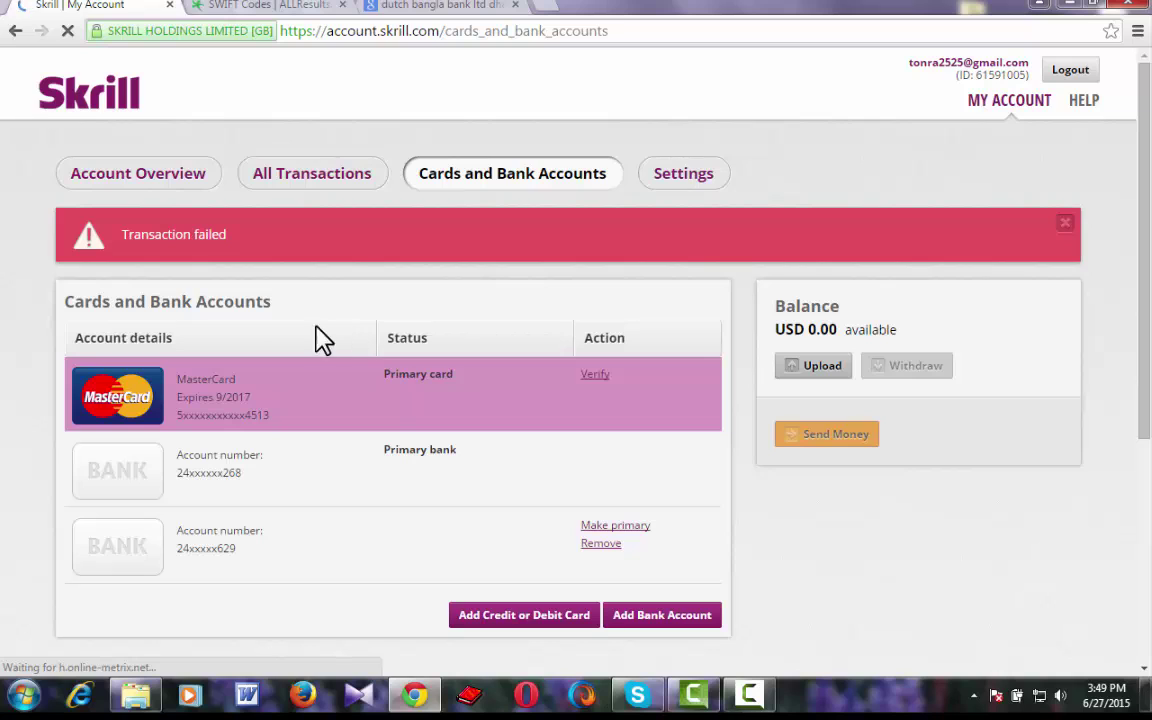
Close the 'Transaction failed' alert and start verification on the MasterCard row again.
mouse_move(867, 370)
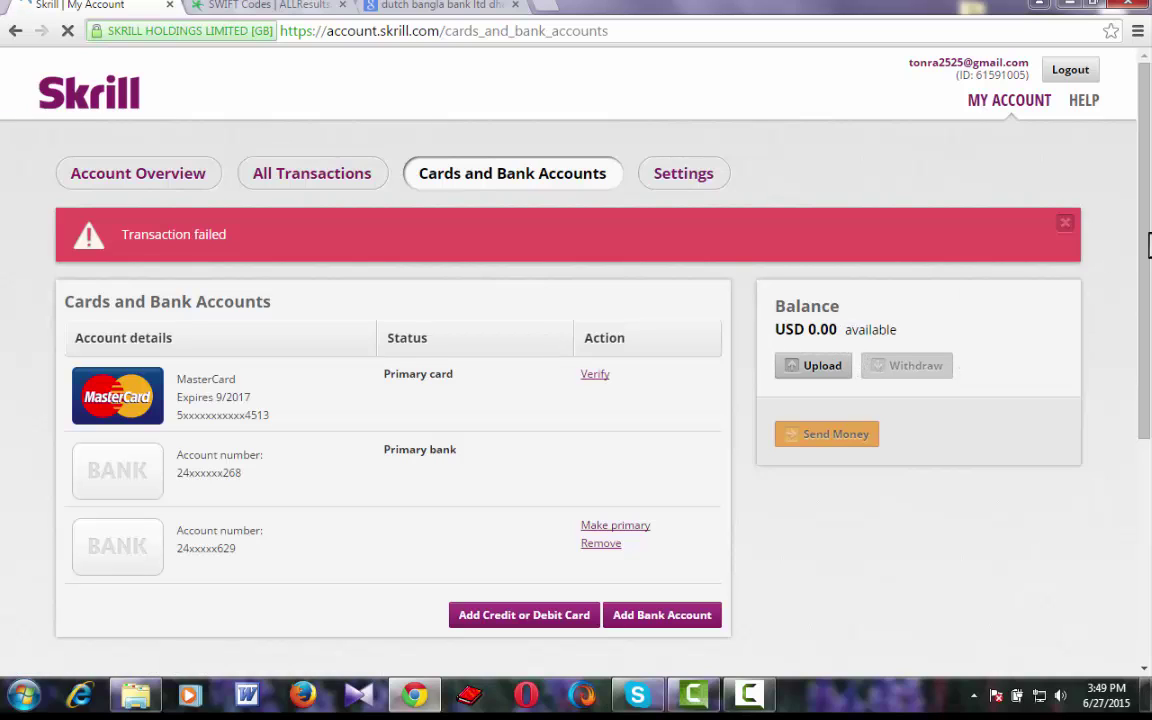
left_click(1065, 225)
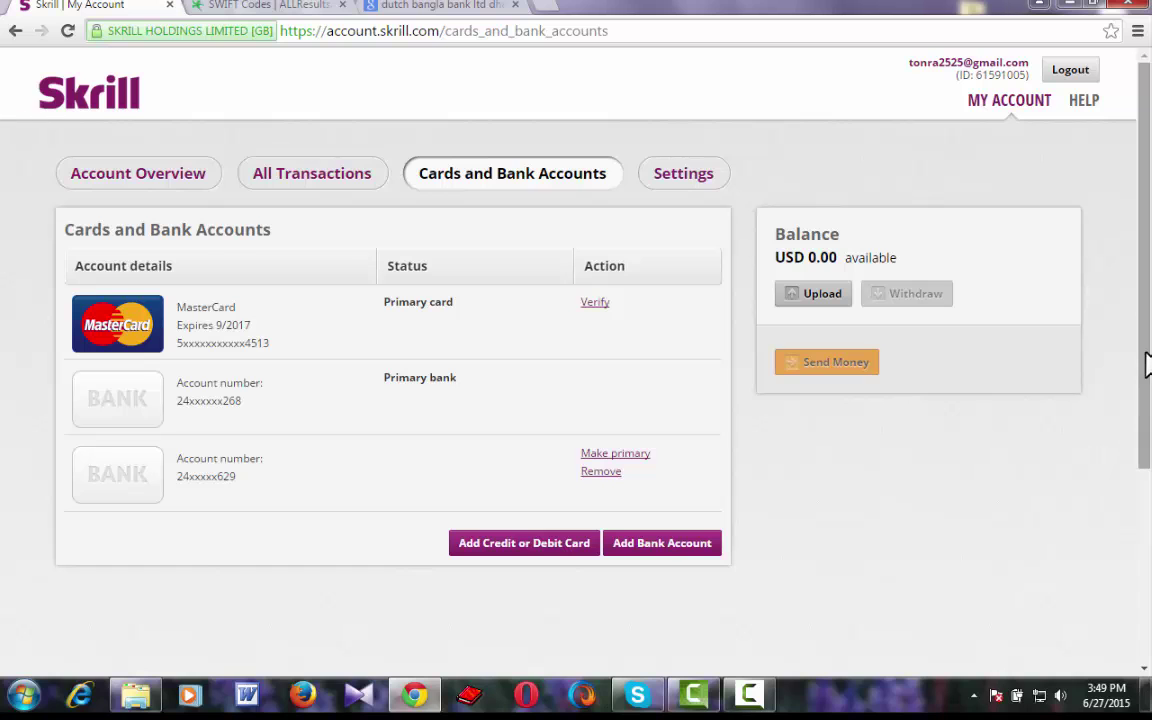
left_click_drag(1147, 363, 1149, 336)
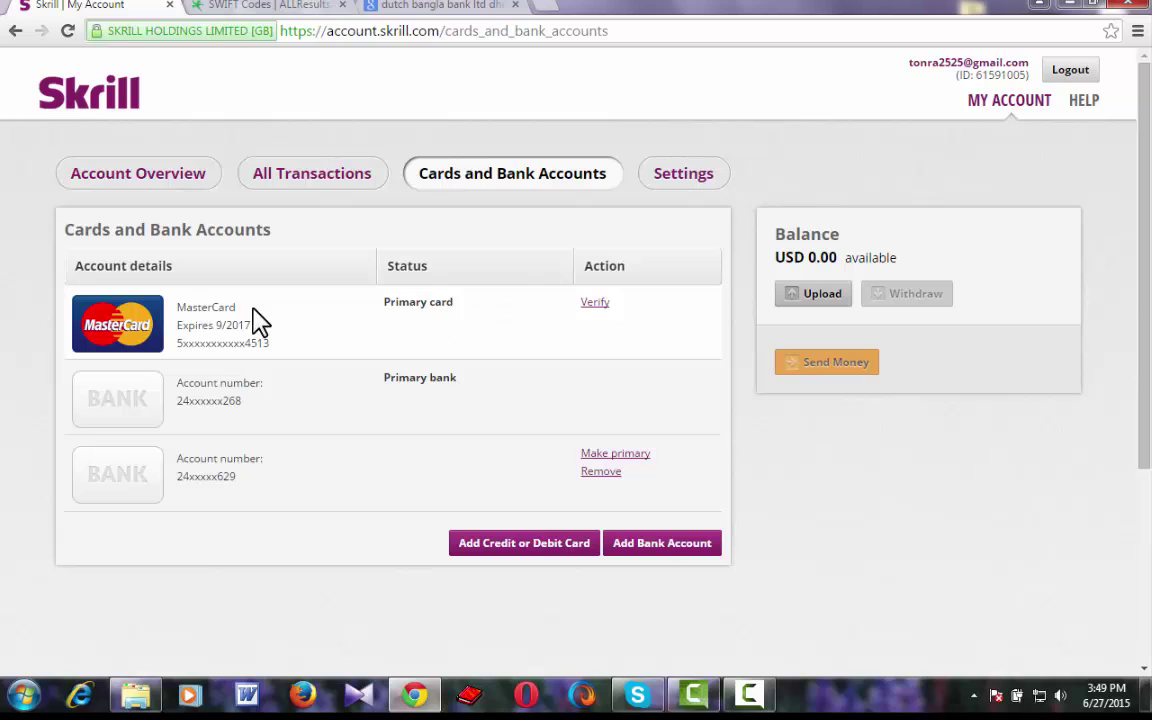
left_click(593, 303)
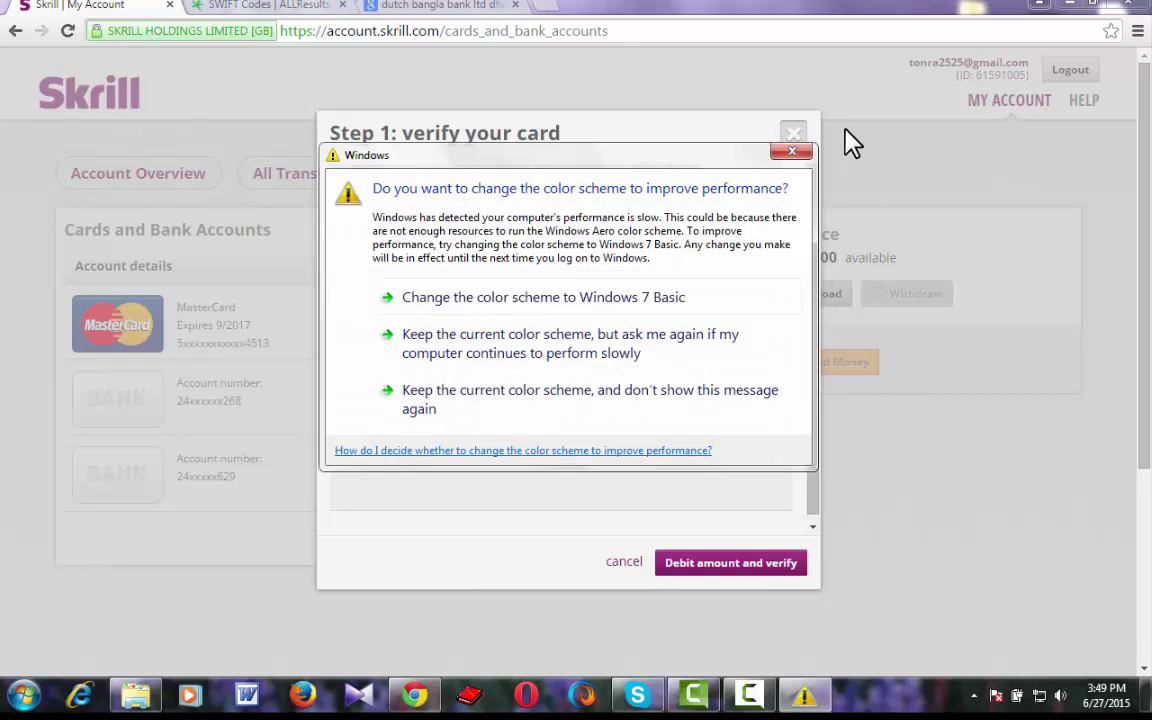
Dismiss the colour-scheme prompt and close the 'Step 1: verify your card' dialog.
left_click(791, 157)
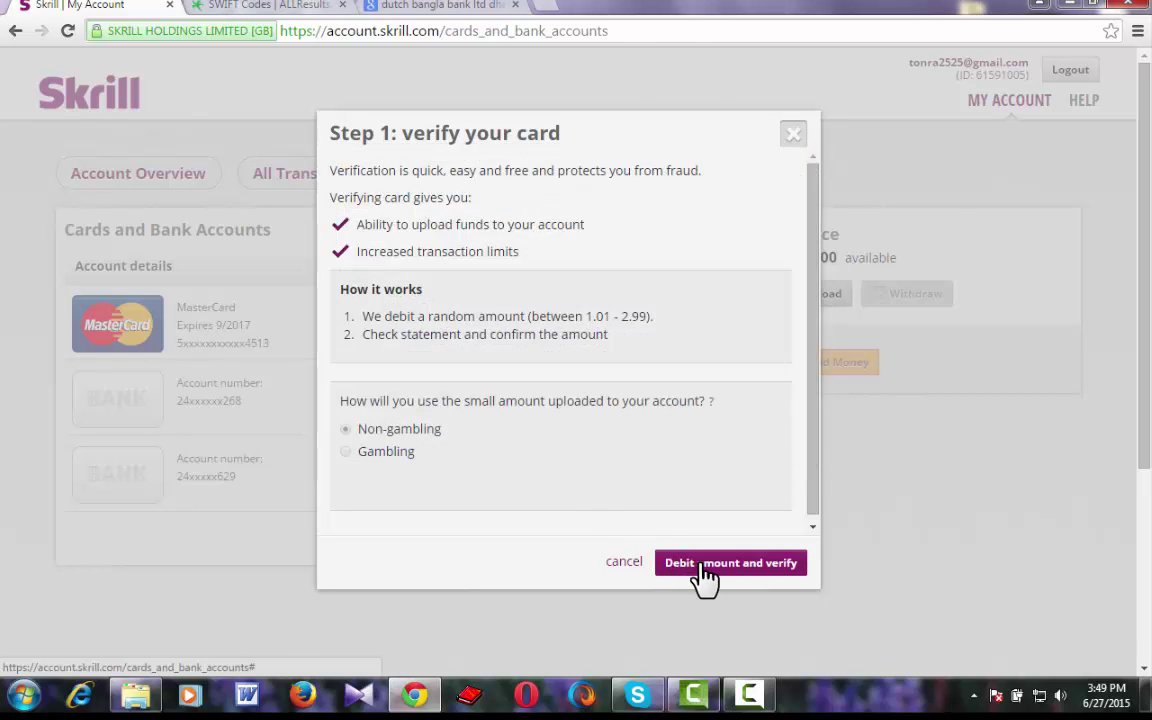
left_click(792, 136)
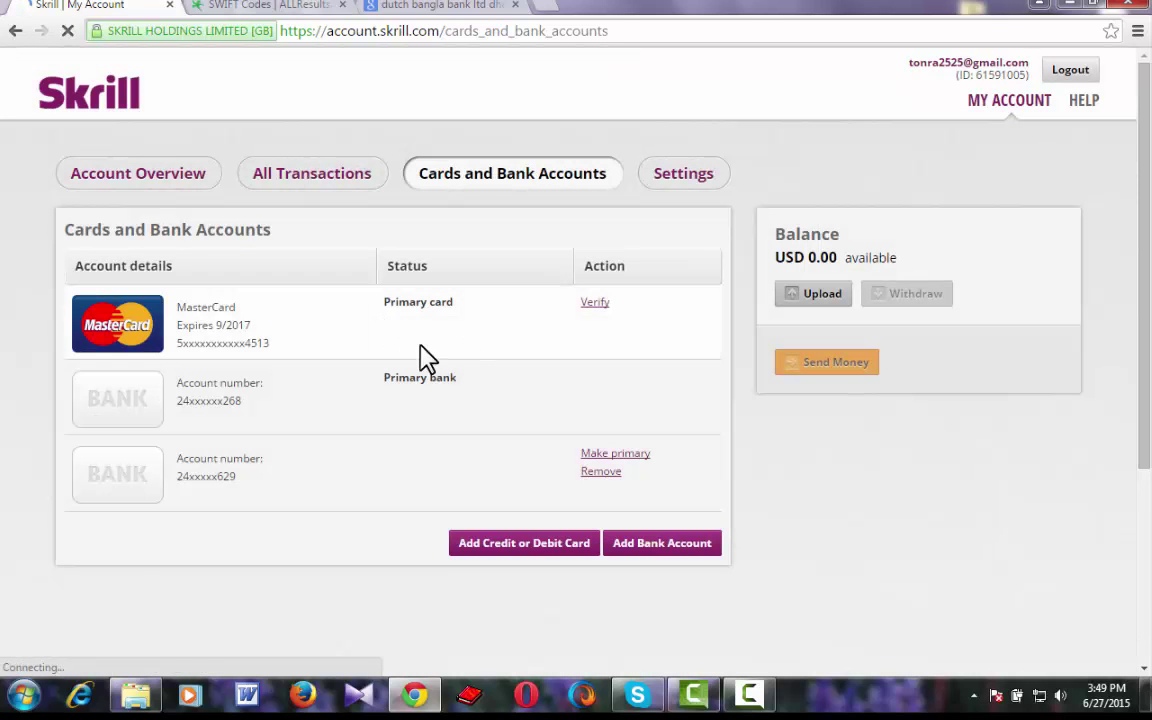
Move between Account Overview and Cards and Bank Accounts, ending on Account Overview.
left_click(148, 180)
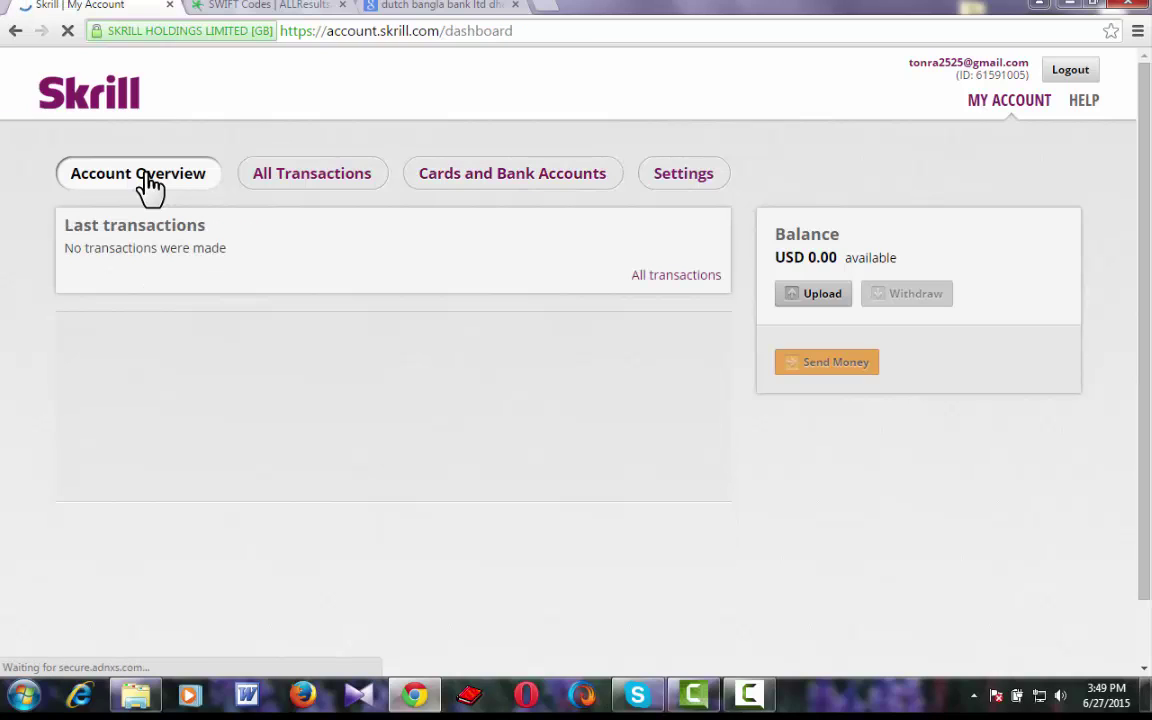
left_click(495, 192)
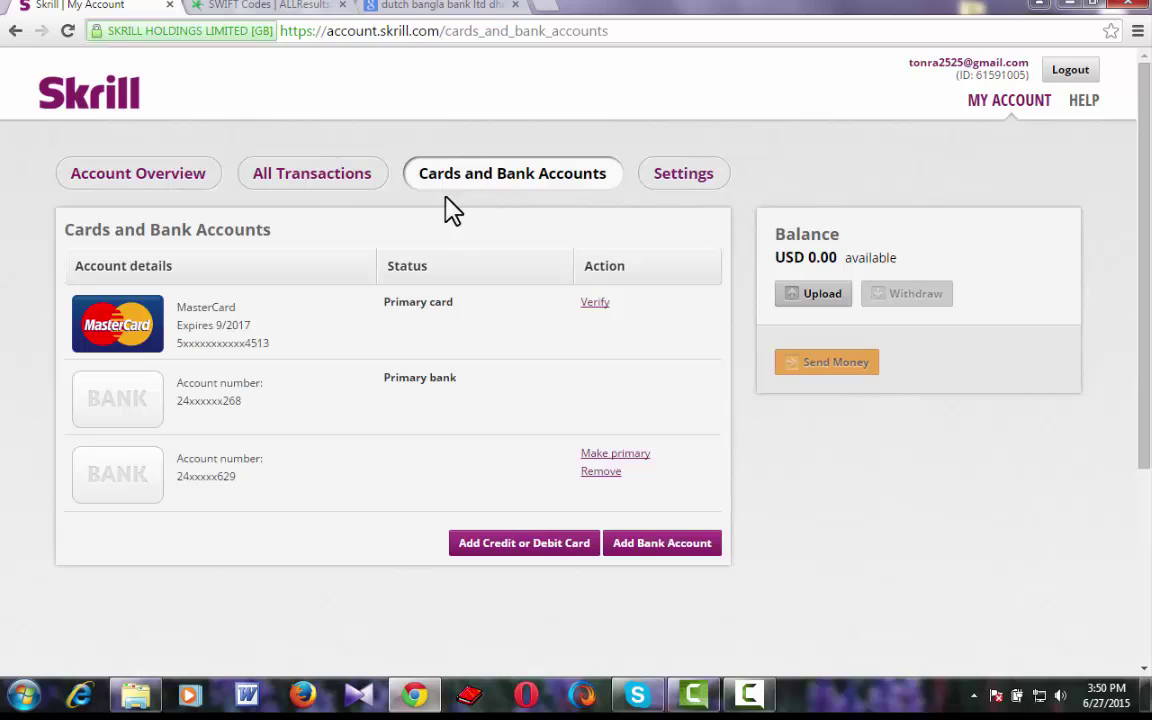
left_click(187, 196)
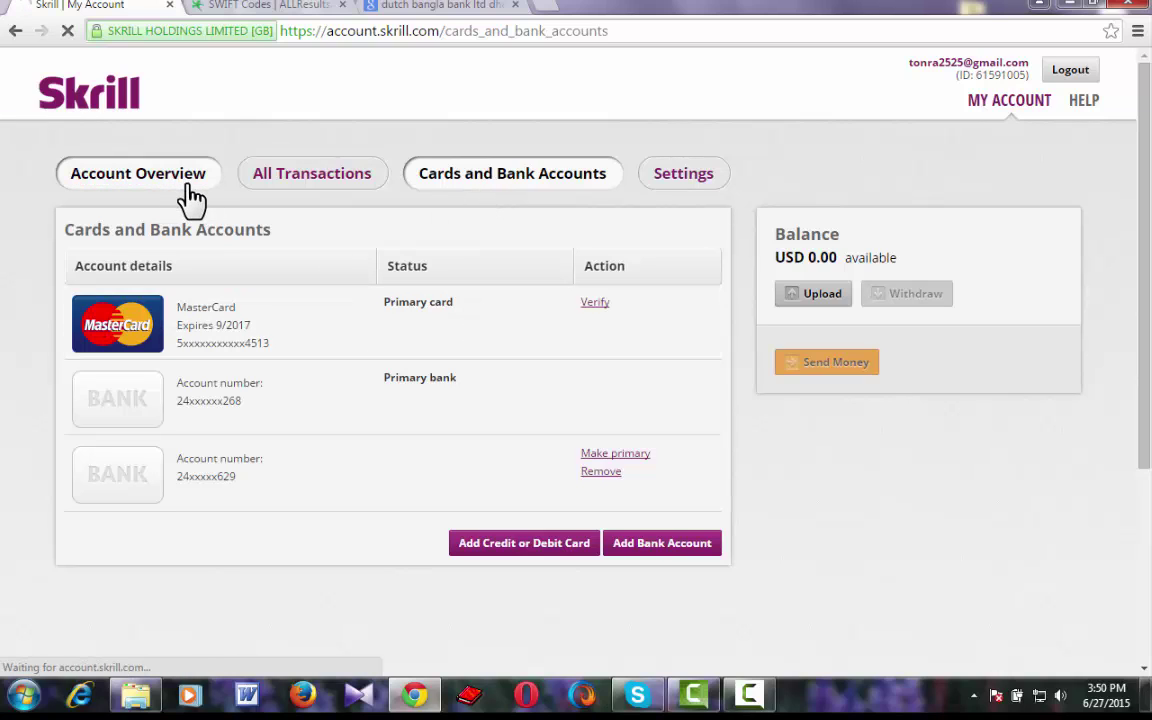